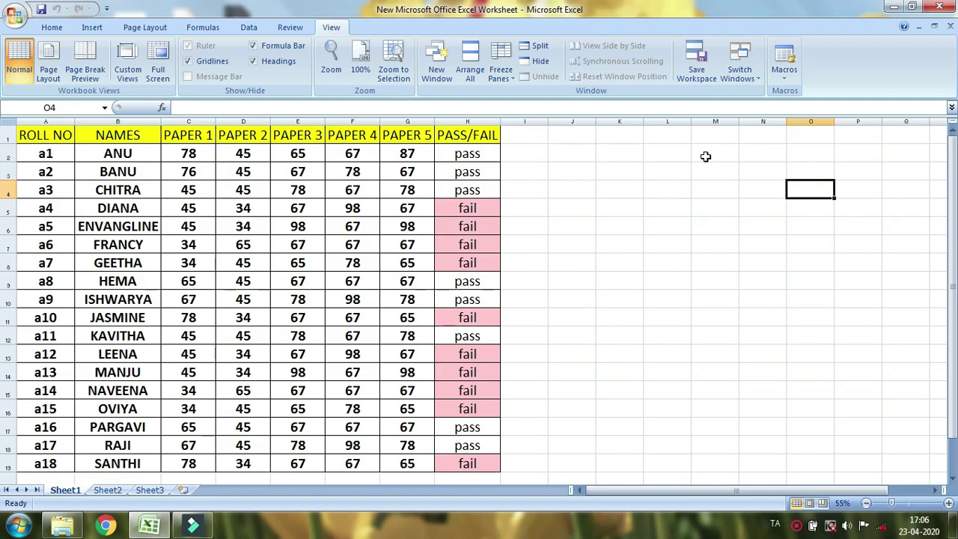
- Apply Freeze Top Row so the marks table headings stay fixed, with the magnifier on while choosing
key(super+plus)
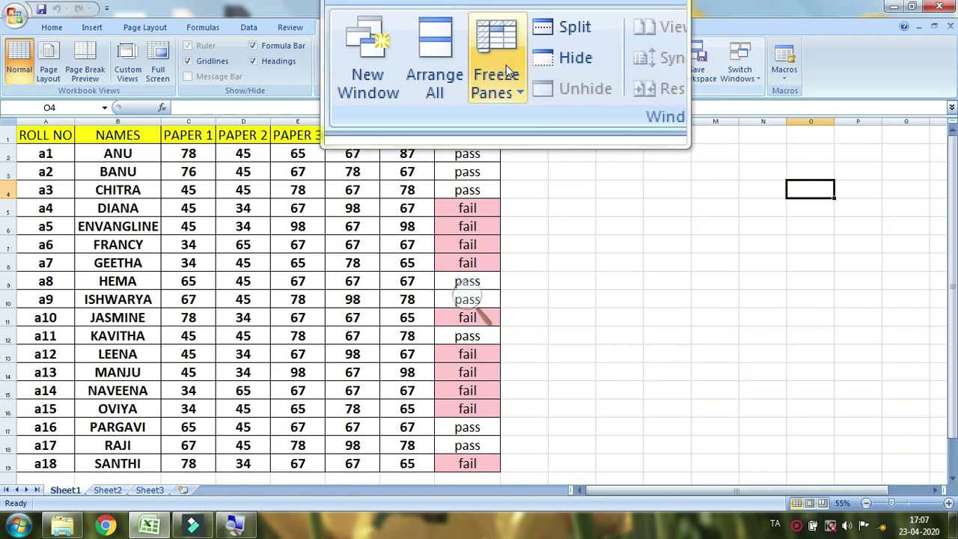
click(506, 71)
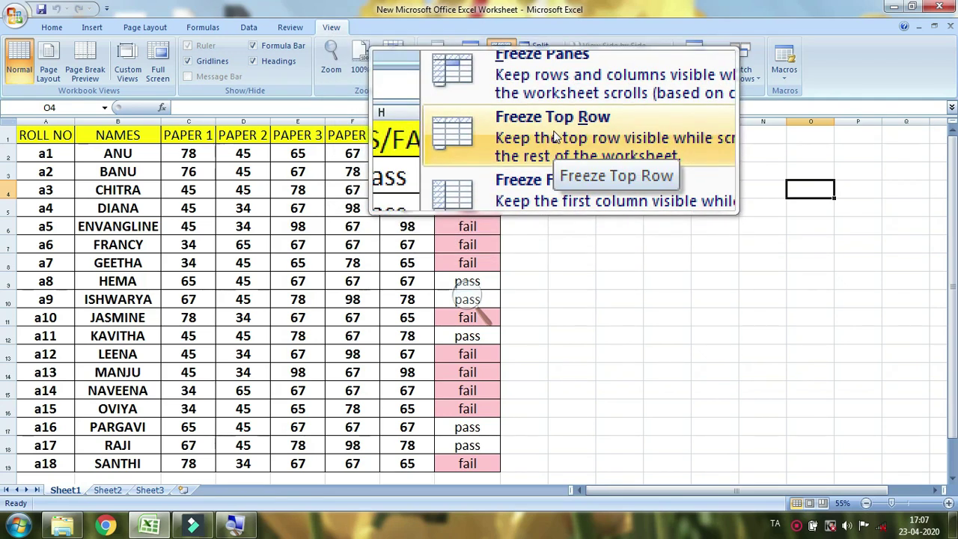
click(556, 136)
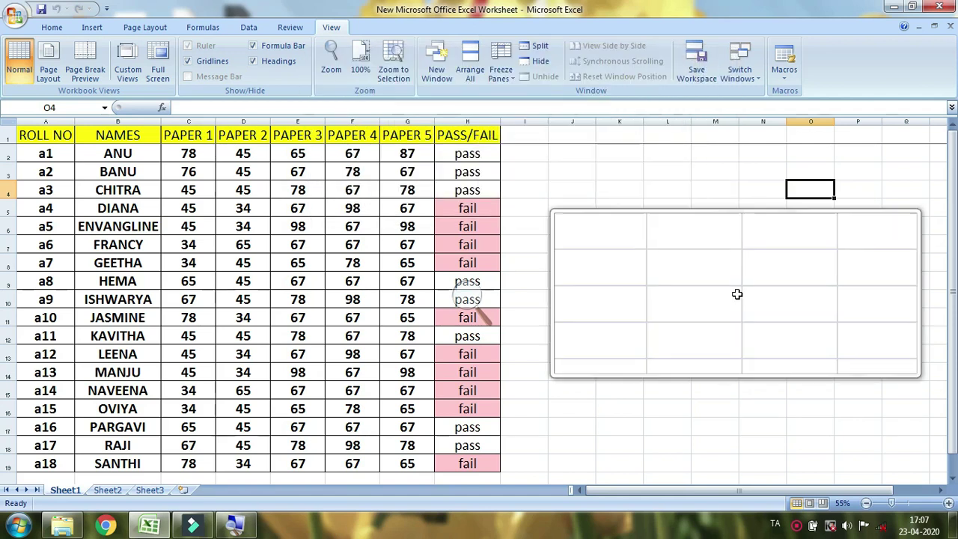
key(super+Escape)
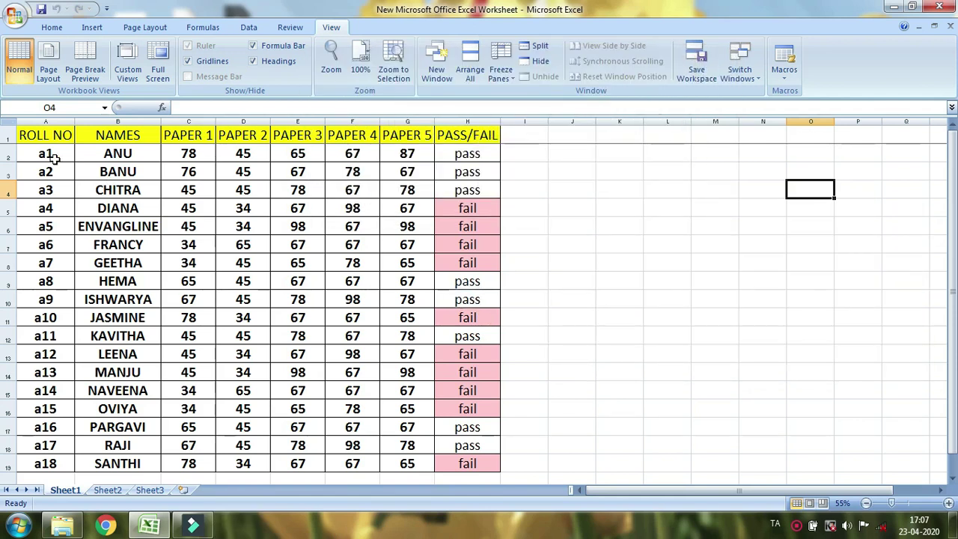
scroll(677, 471, up, 2)
- Point out each heading from ROLL NO to PASS/FAIL and scroll to show them staying fixed
drag(697, 495, 591, 492)
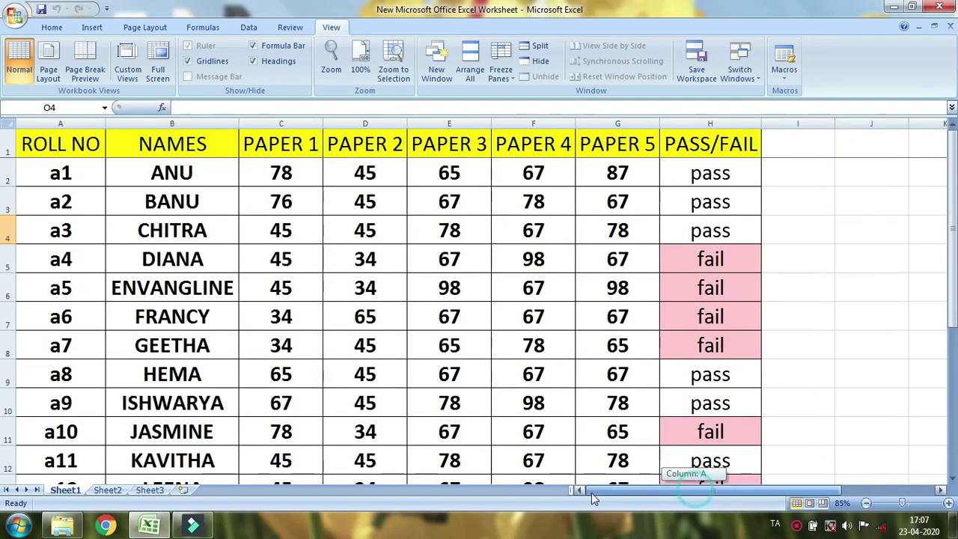
click(85, 140)
click(157, 141)
click(299, 142)
click(374, 142)
click(458, 142)
click(552, 142)
click(645, 144)
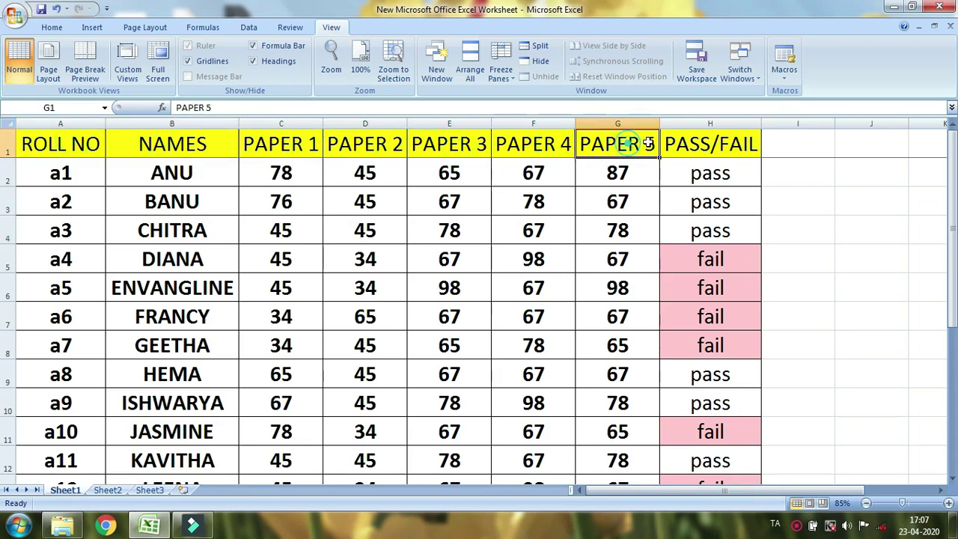
click(712, 145)
scroll(240, 359, down, 7)
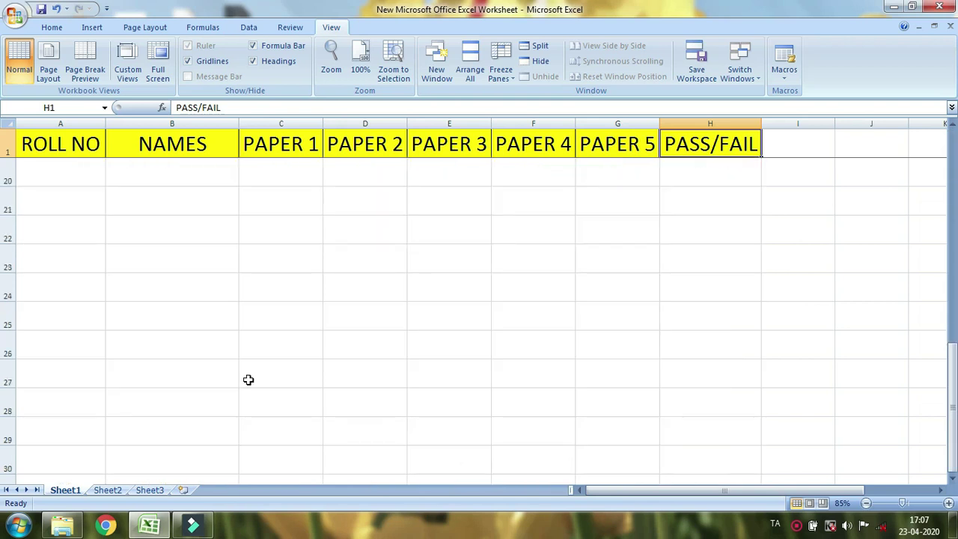
scroll(231, 377, up, 7)
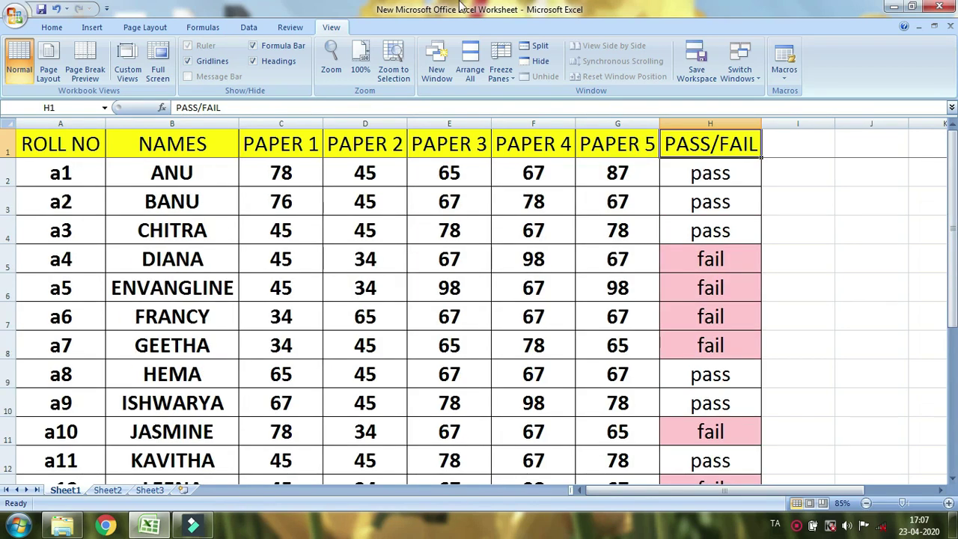
- Unfreeze the panes, then scroll around the a18 row to show the headings scrolling away
click(501, 66)
click(551, 112)
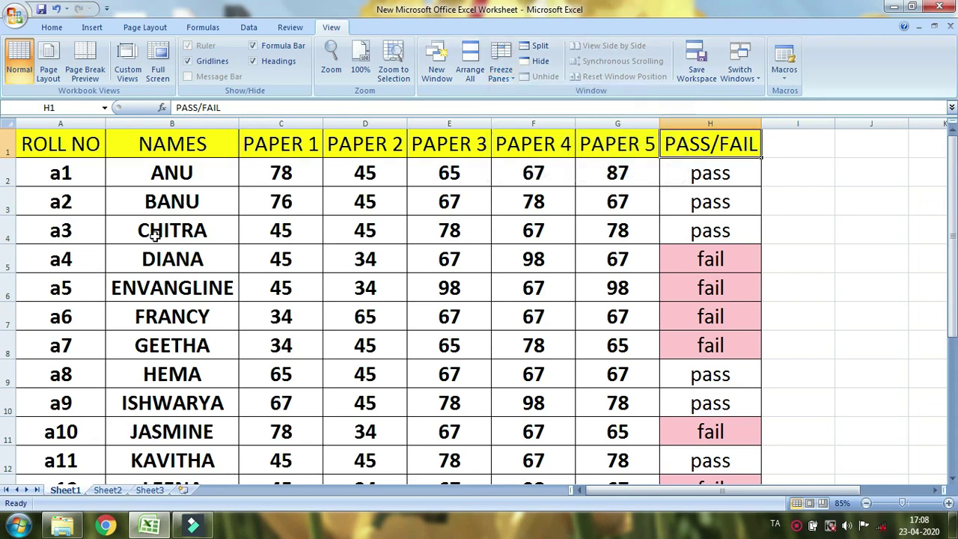
scroll(153, 235, down, 2)
scroll(154, 235, down, 2)
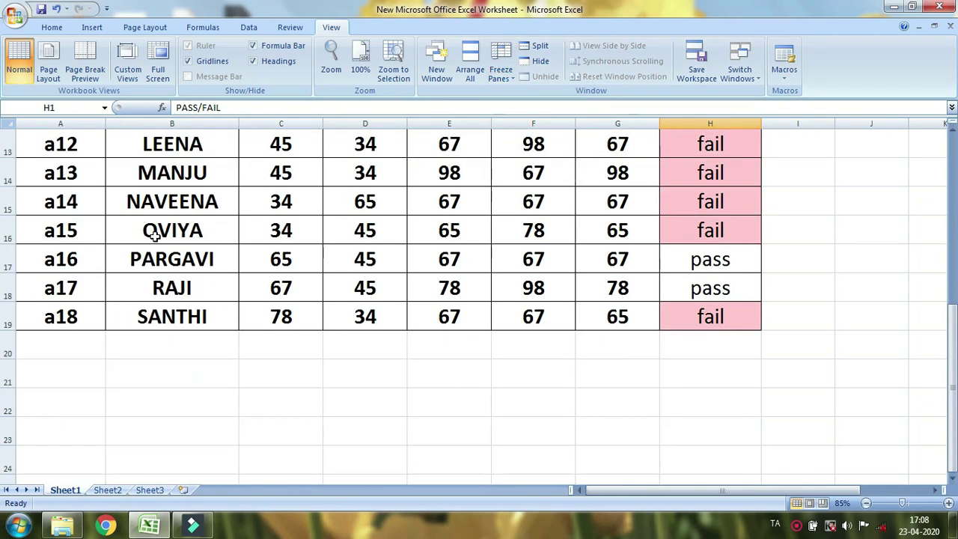
drag(72, 317, 701, 309)
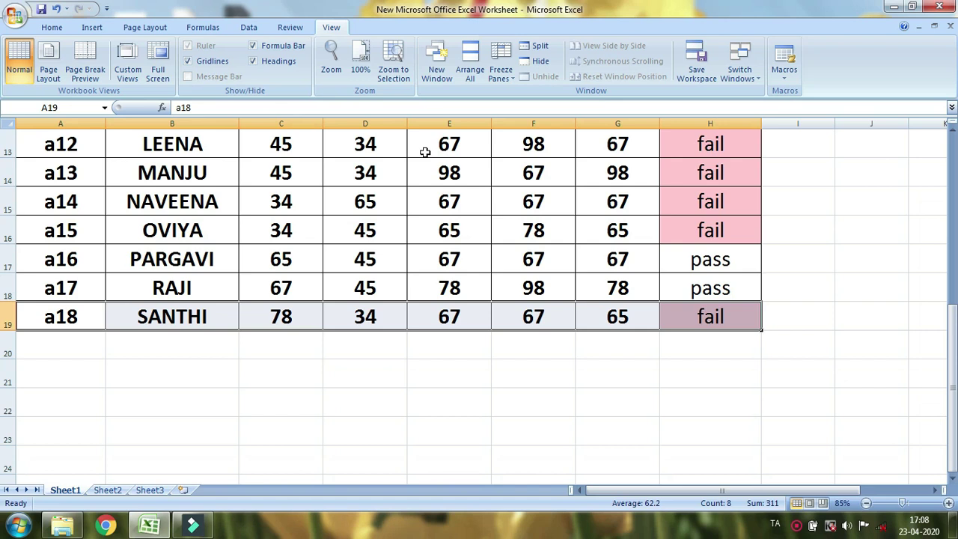
click(279, 312)
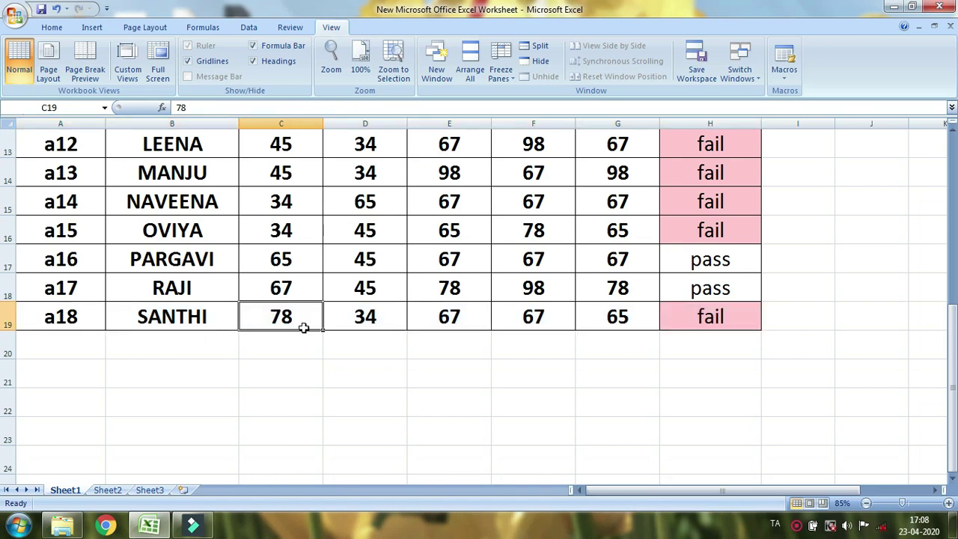
scroll(303, 327, up, 4)
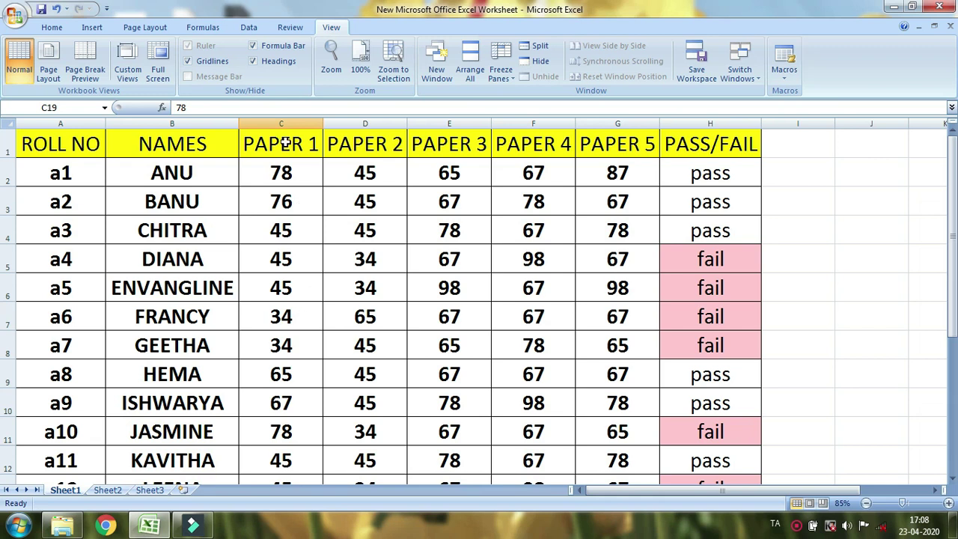
scroll(328, 315, down, 5)
click(563, 233)
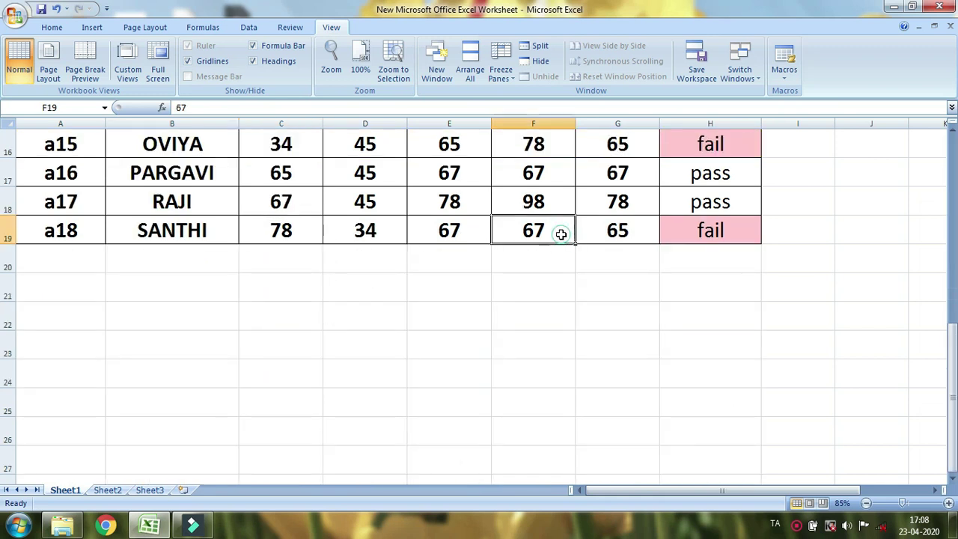
scroll(563, 267, up, 5)
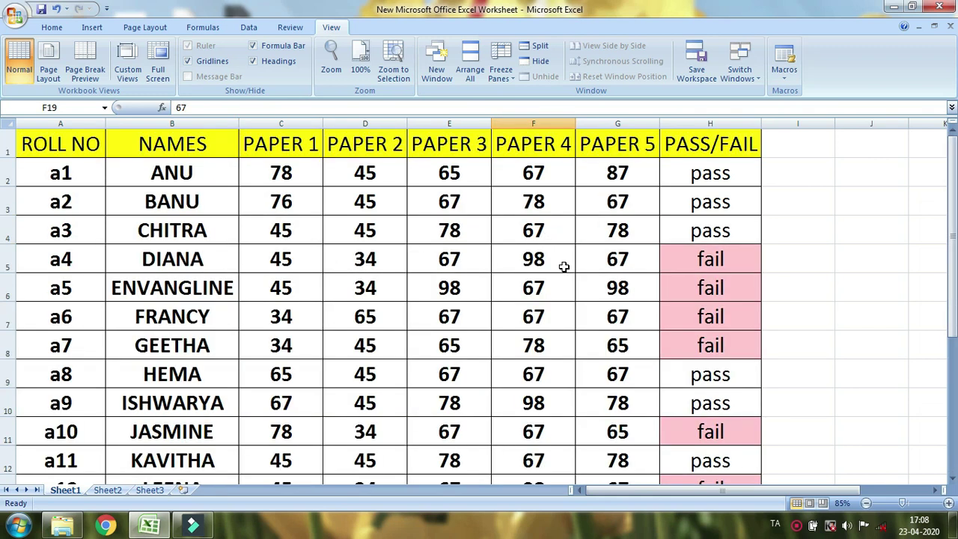
scroll(564, 267, down, 5)
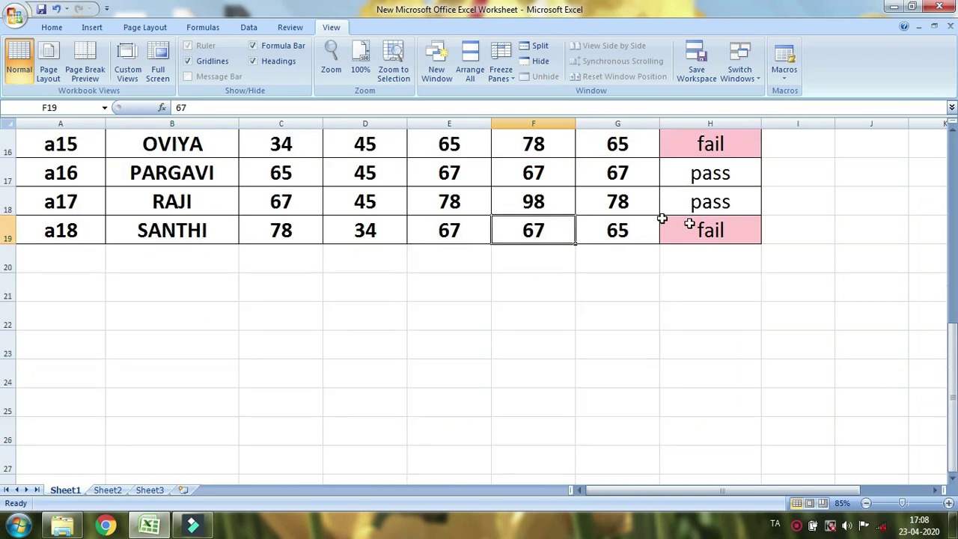
scroll(533, 255, up, 5)
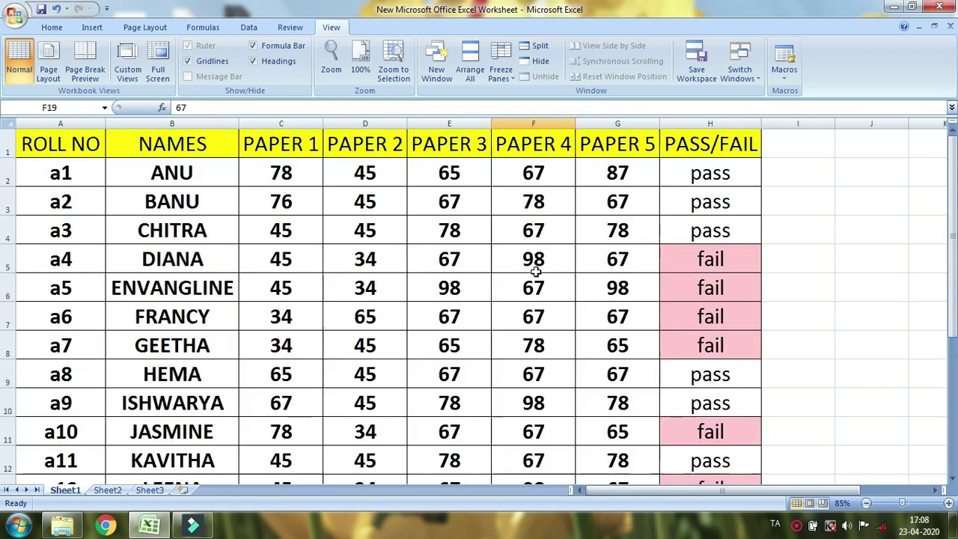
- Reapply Freeze Top Row and scroll down to the a18 row beneath the fixed headings
click(505, 62)
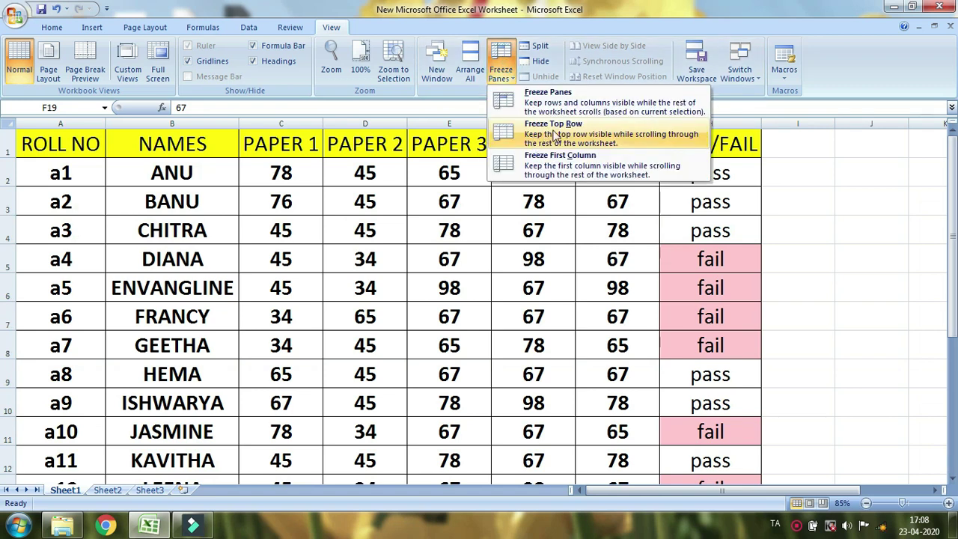
click(547, 139)
scroll(195, 224, down, 6)
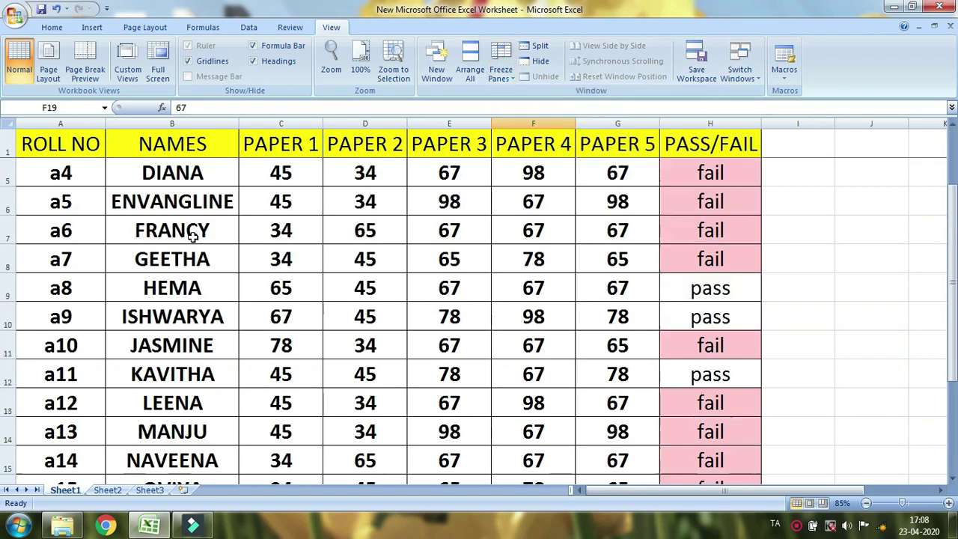
scroll(196, 216, up, 2)
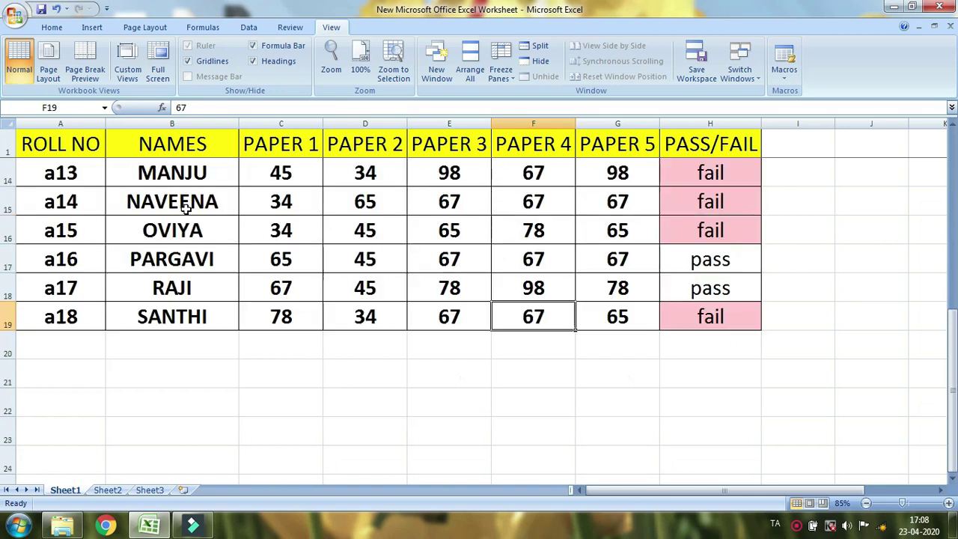
drag(71, 316, 666, 315)
drag(67, 145, 674, 131)
scroll(445, 278, down, 5)
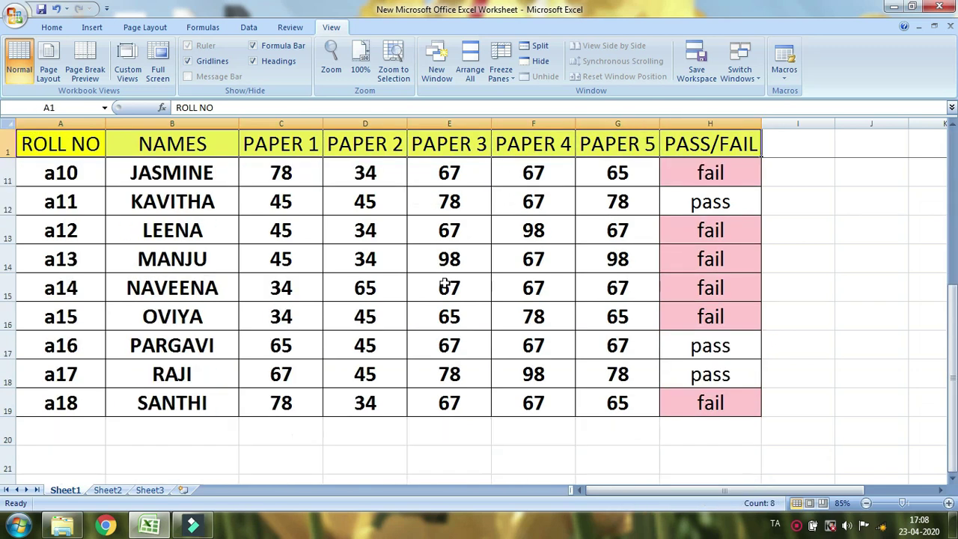
scroll(247, 222, down, 1)
drag(951, 375, 3, 378)
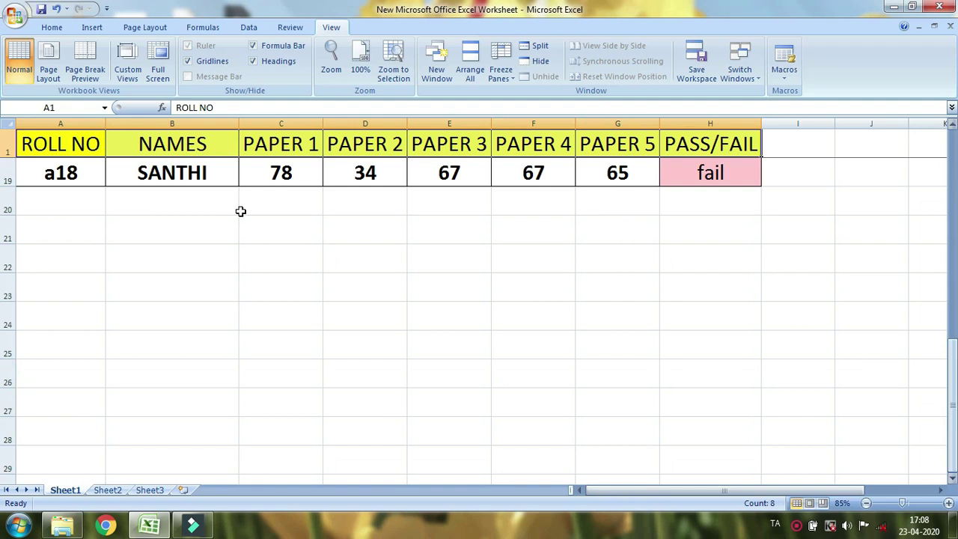
- Select rows a16 to a18 and the heading row, scrolling to confirm row 1 stays fixed
drag(71, 175, 673, 170)
drag(150, 141, 585, 133)
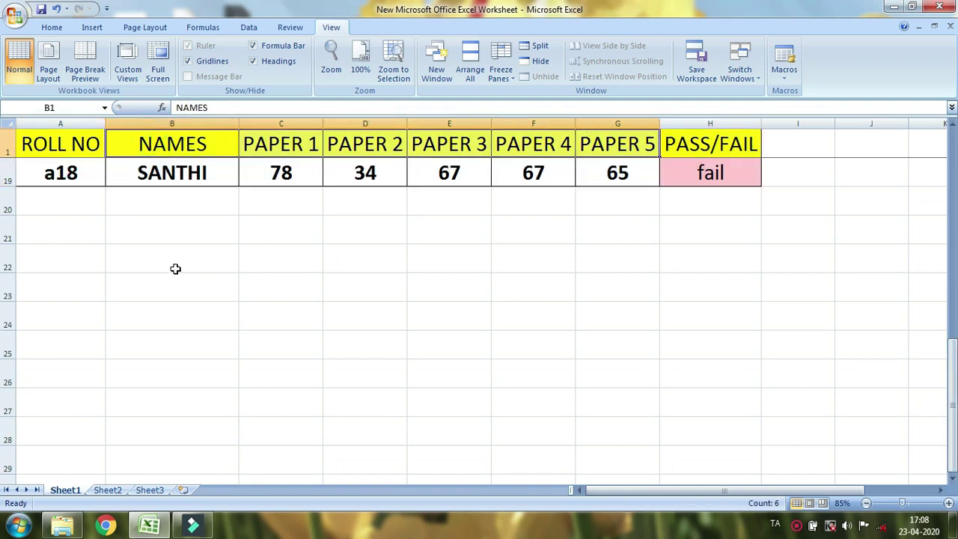
scroll(177, 268, up, 1)
drag(62, 188, 695, 254)
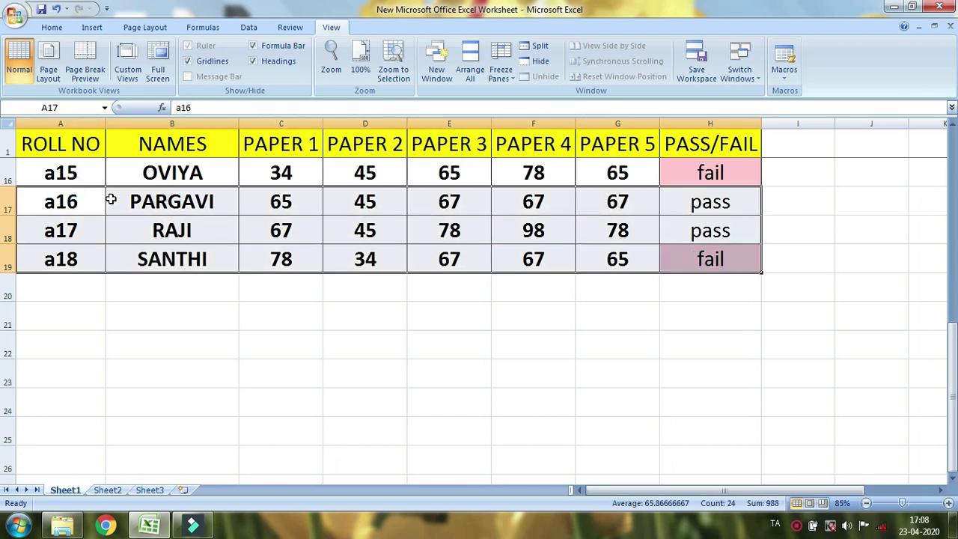
scroll(111, 200, up, 5)
drag(82, 142, 704, 143)
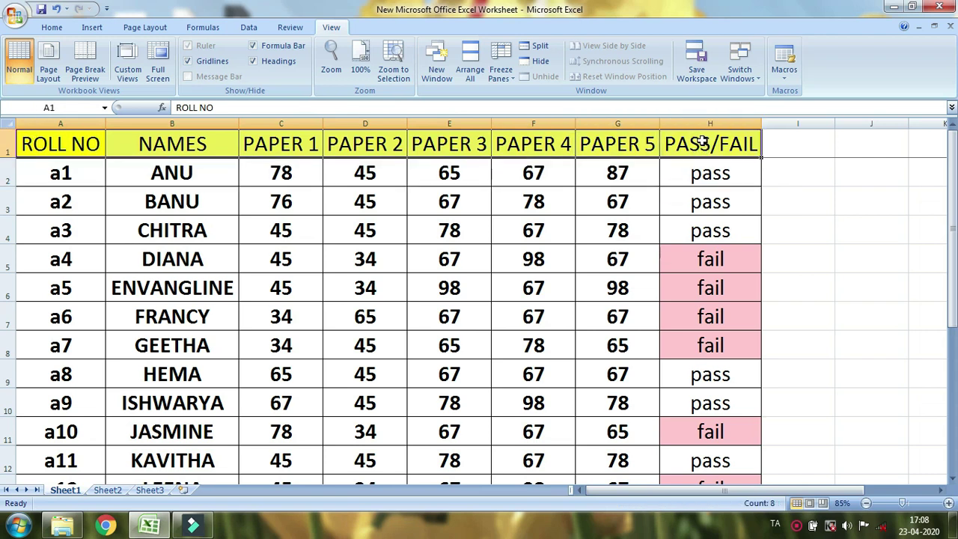
scroll(538, 238, down, 4)
scroll(537, 241, down, 3)
scroll(537, 242, up, 5)
scroll(537, 242, down, 5)
scroll(537, 241, up, 6)
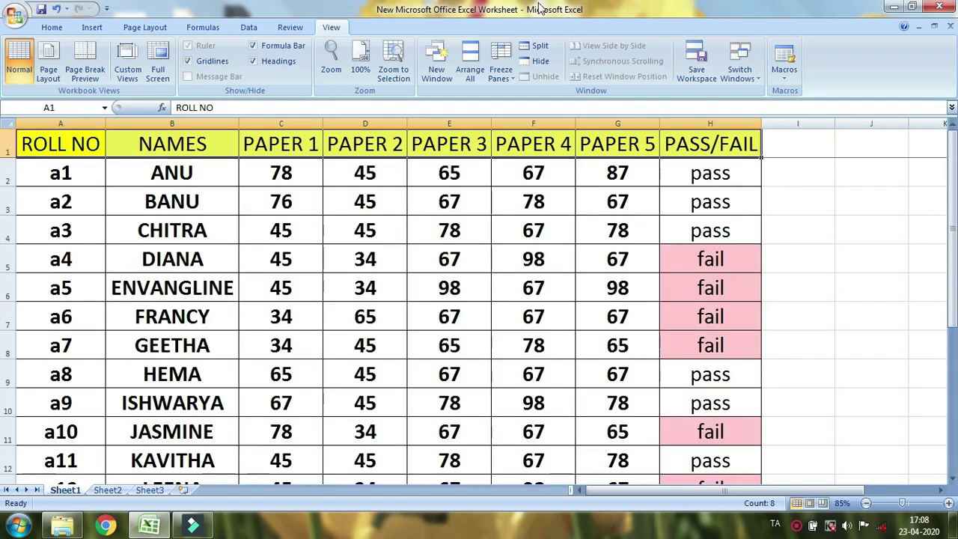
click(502, 66)
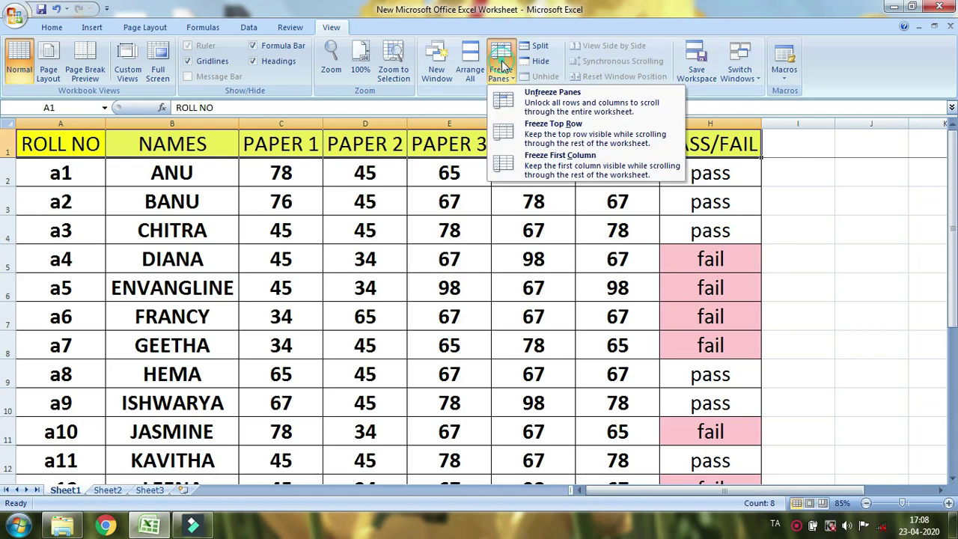
click(546, 170)
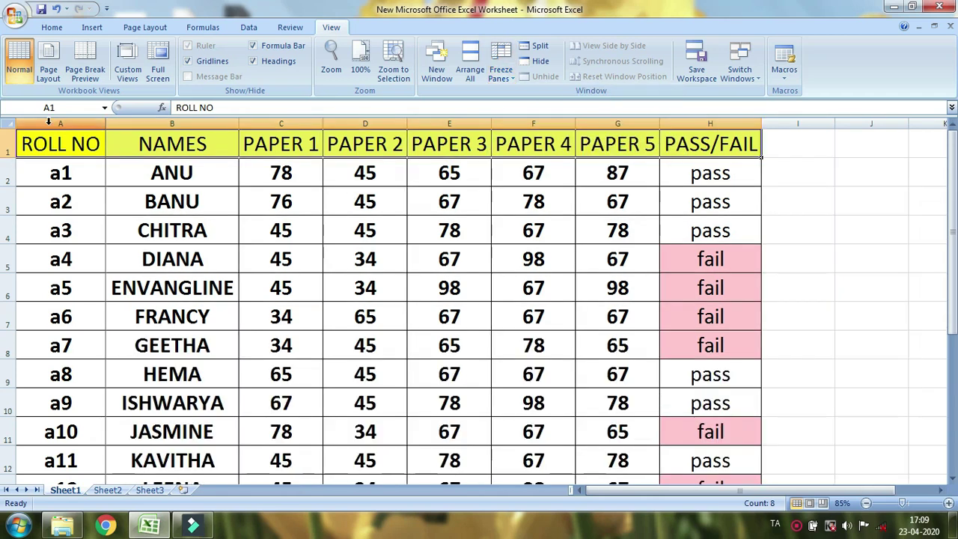
click(45, 123)
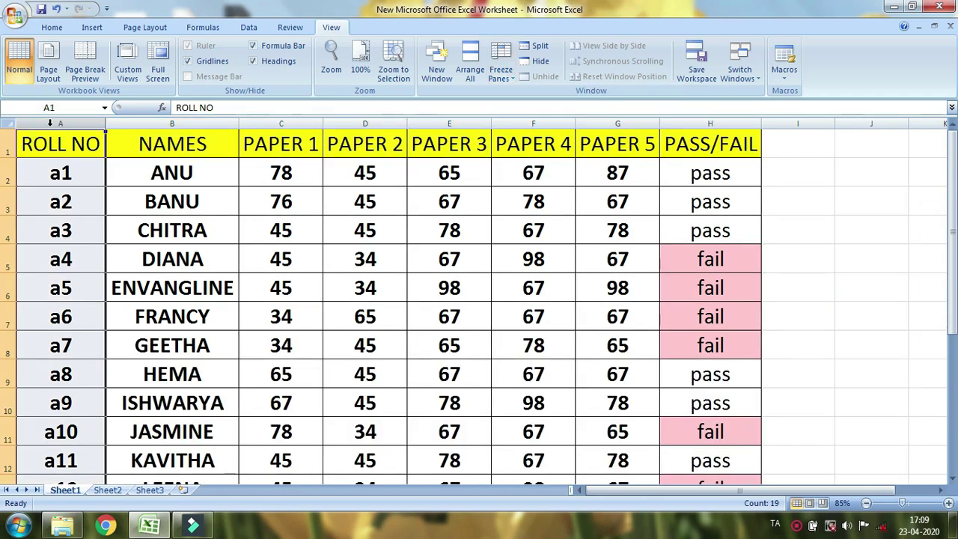
click(9, 145)
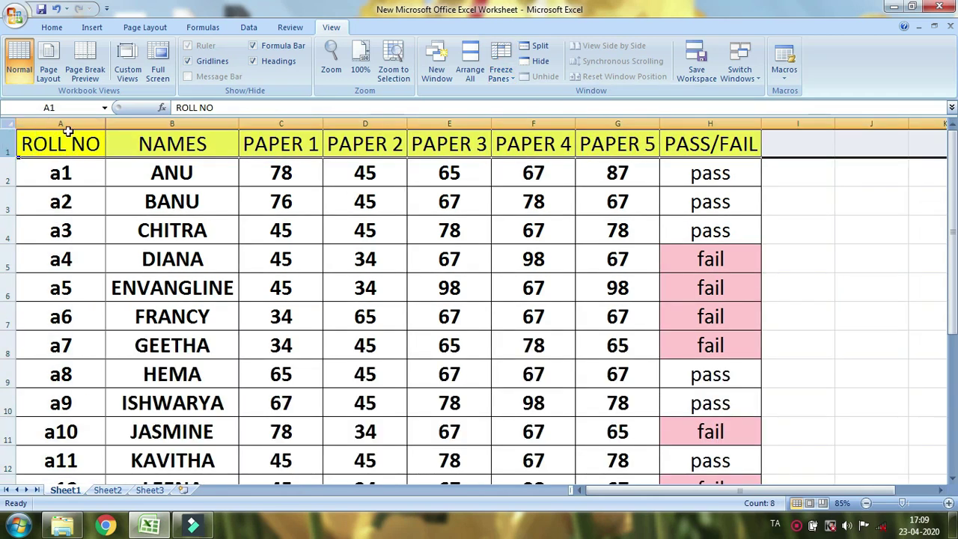
click(66, 123)
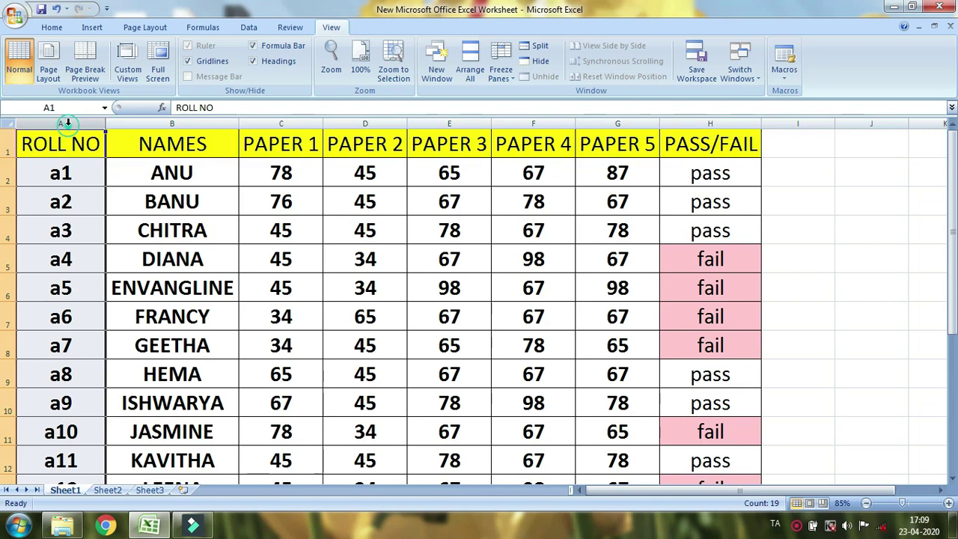
click(9, 142)
click(77, 122)
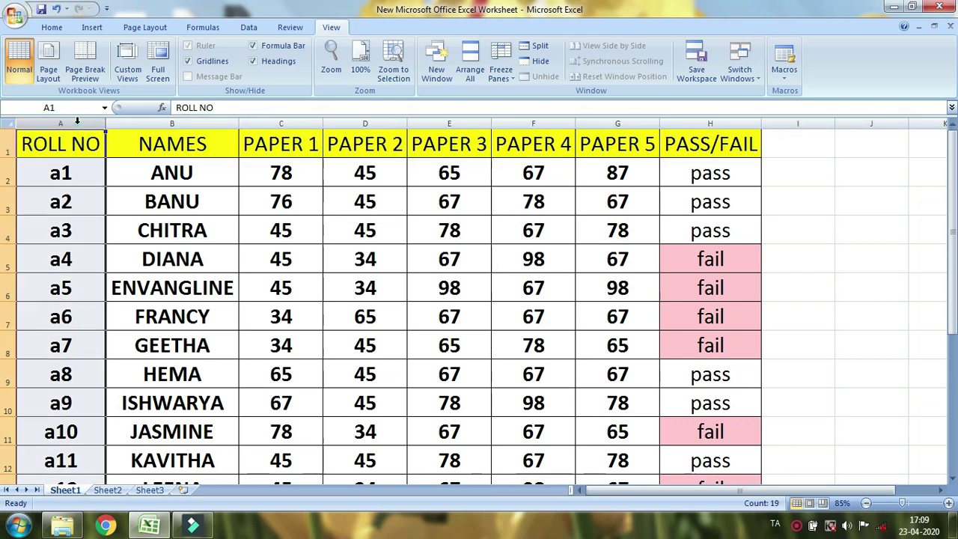
drag(617, 493, 681, 487)
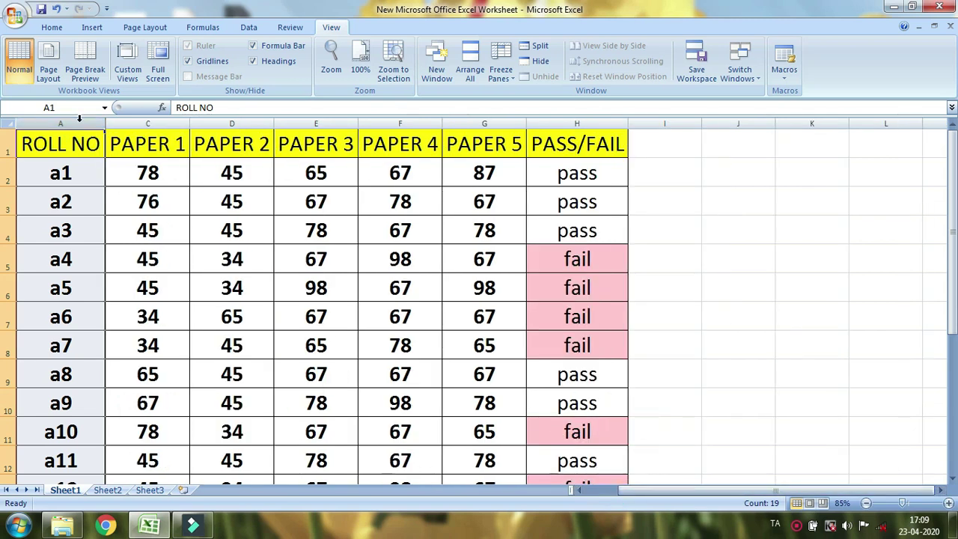
mouse_move(635, 493)
mouse_down()
mouse_move(607, 509)
mouse_move(649, 495)
mouse_up()
click(662, 337)
key(Right)
key(Right)
key(Right)
key(Right)
key(Right)
key(Right)
key(Right)
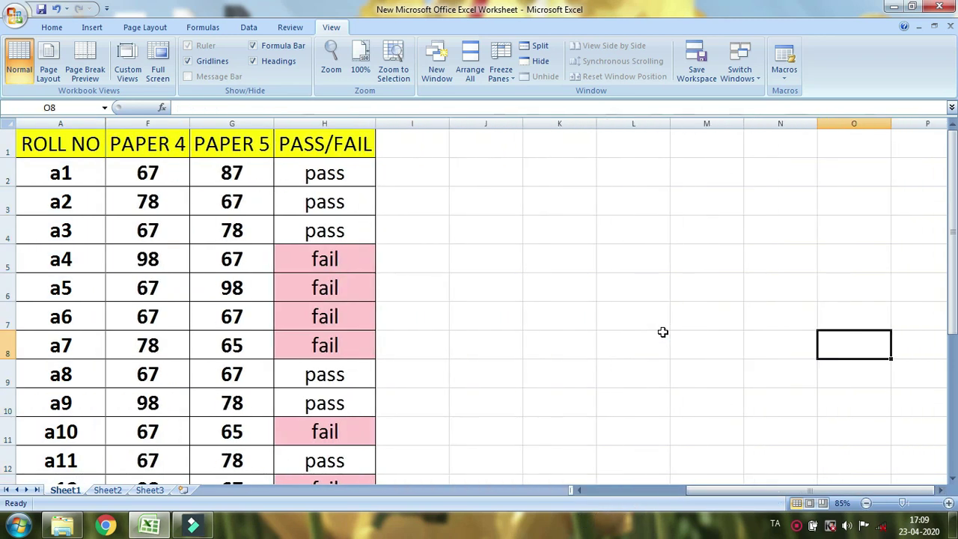
click(60, 123)
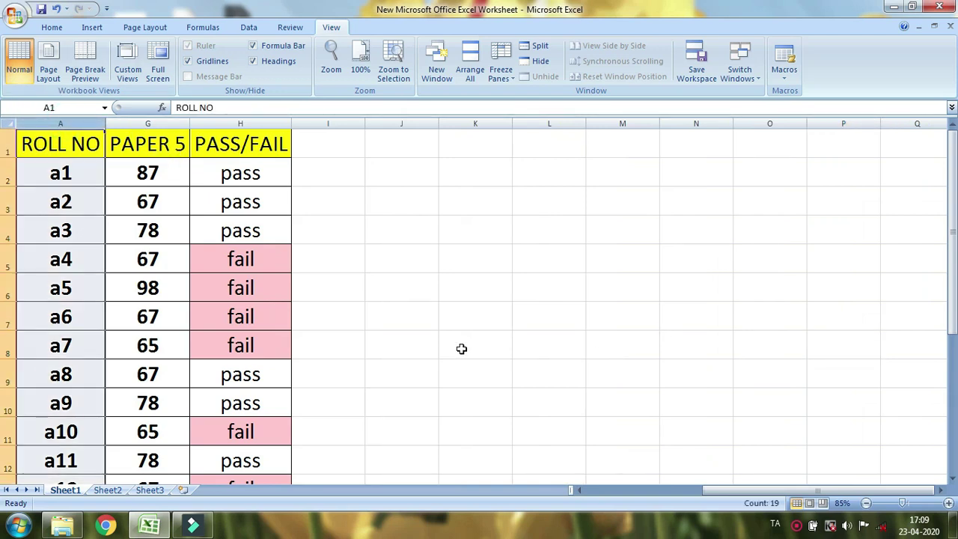
click(762, 395)
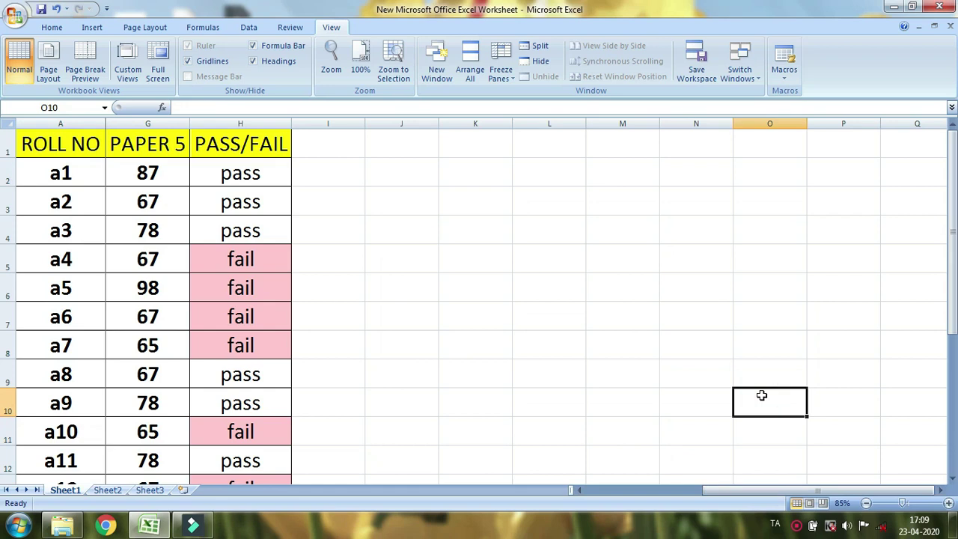
key(Right)
key(Right)
key(Right)
key(Right)
key(Left)
key(Left)
key(Left)
key(Left)
key(Left)
key(Left)
key(Left)
key(Left)
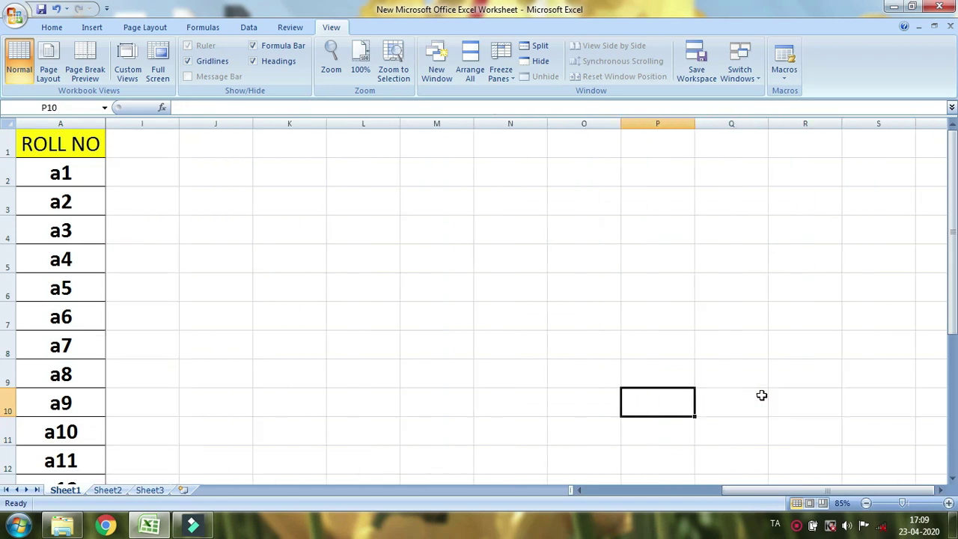
key(Left)
key(Left)
key(Left)
key(Left)
key(Left)
key(Left)
key(Left)
key(Left)
key(Left)
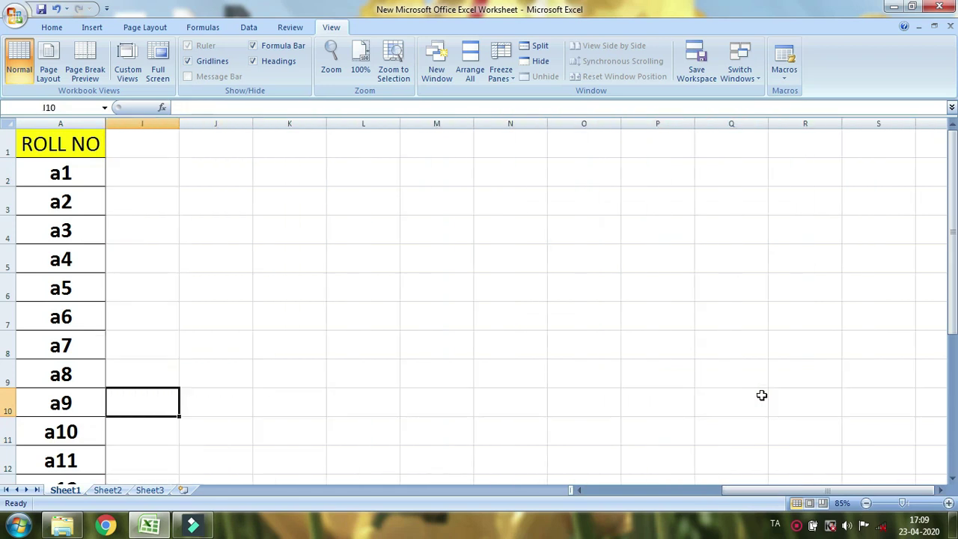
key(Left)
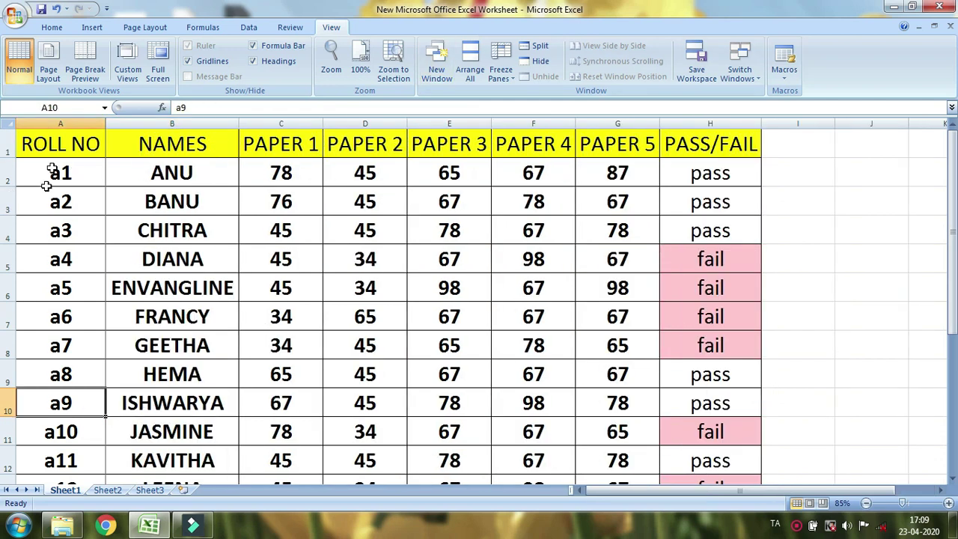
- Pick Unfreeze Panes from the View tab's Freeze Panes list
click(506, 69)
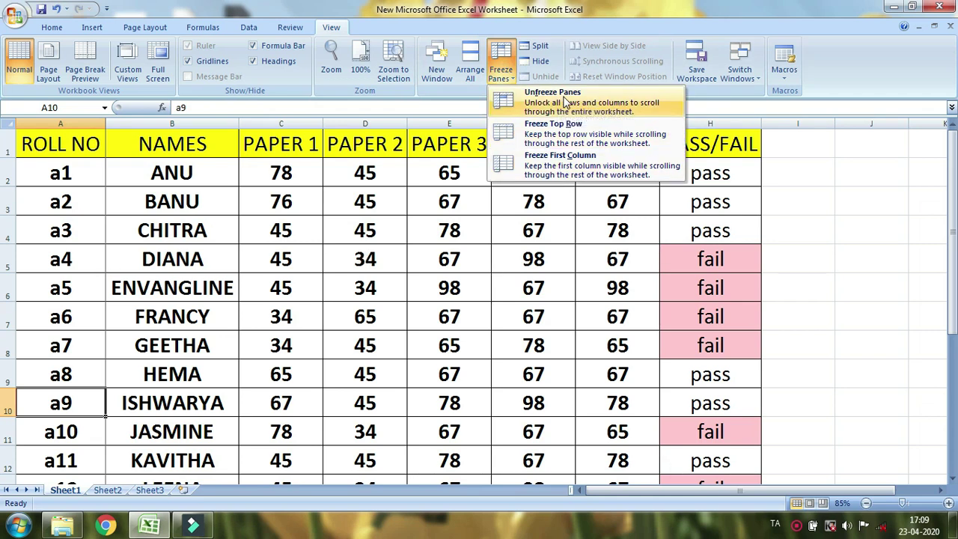
click(561, 105)
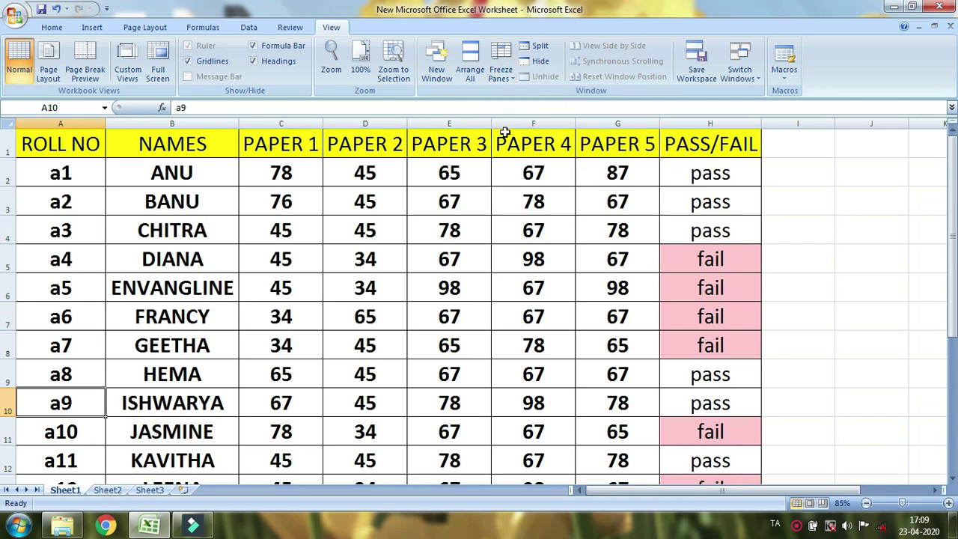
click(473, 57)
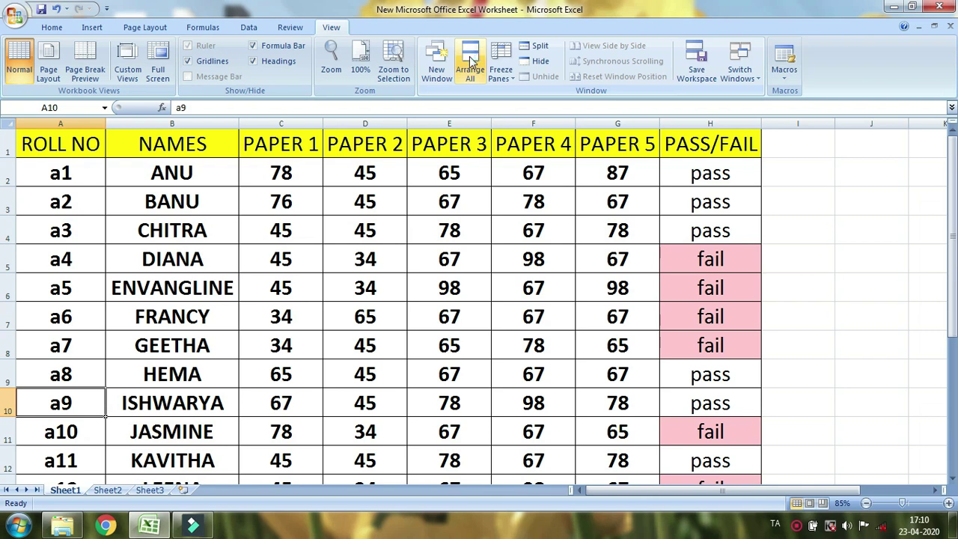
key(super+plus)
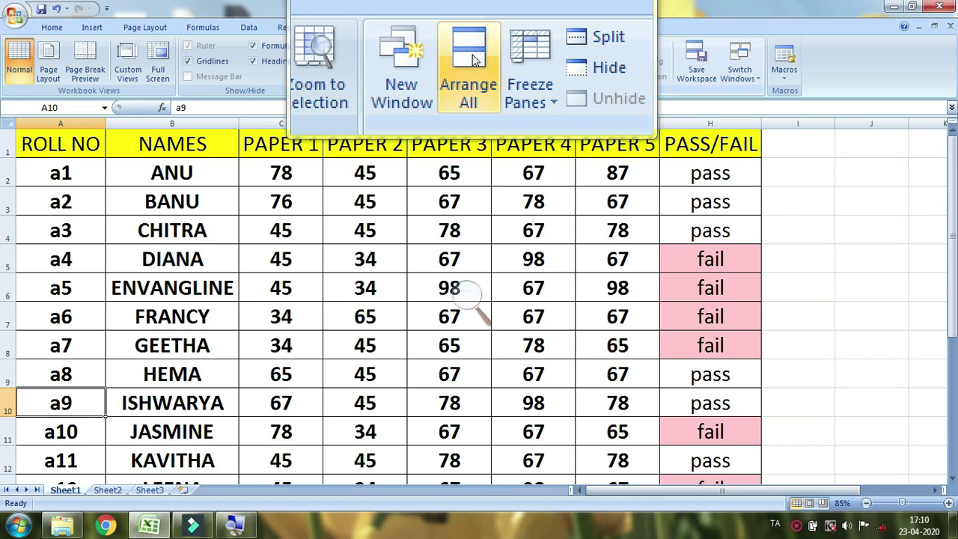
click(472, 70)
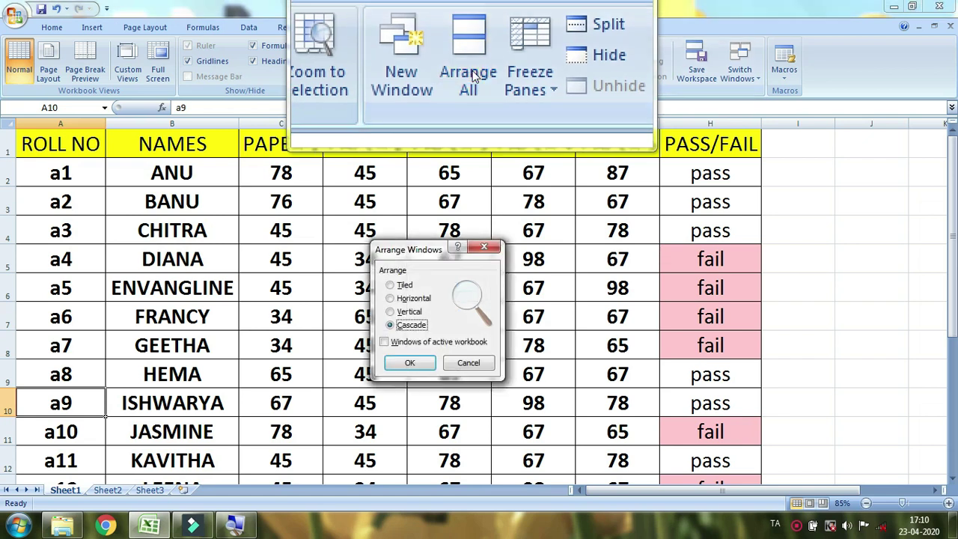
click(484, 247)
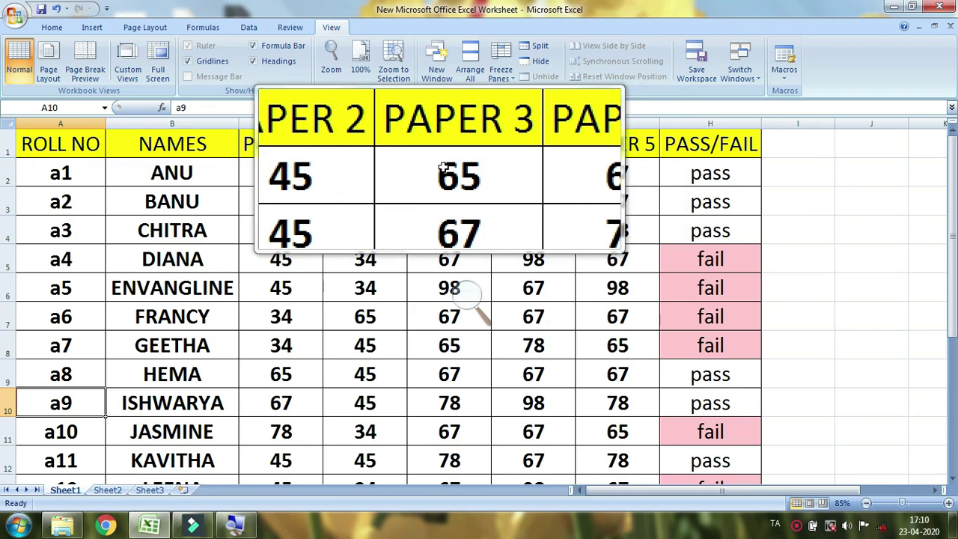
click(15, 15)
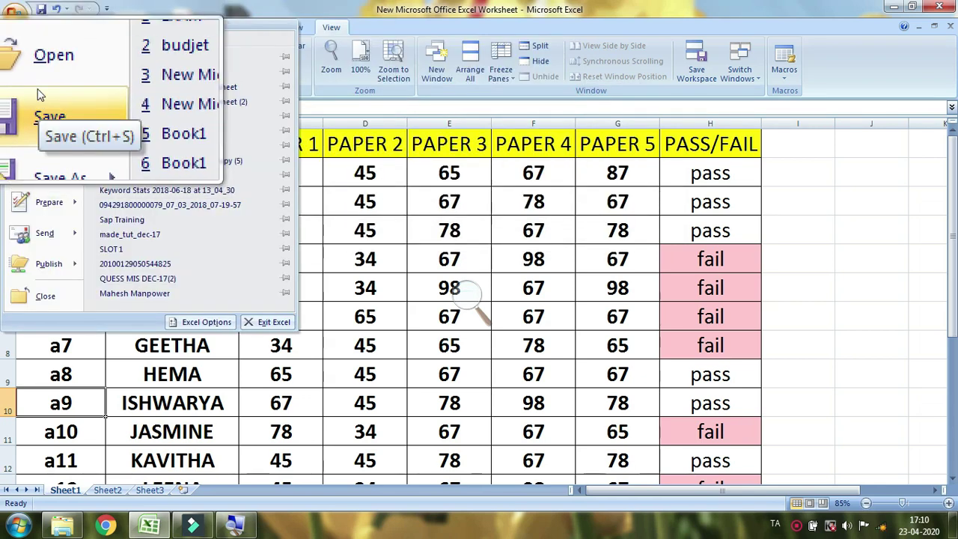
- Select the EXAM workbook on the Desktop in the Open dialog and open it
click(39, 79)
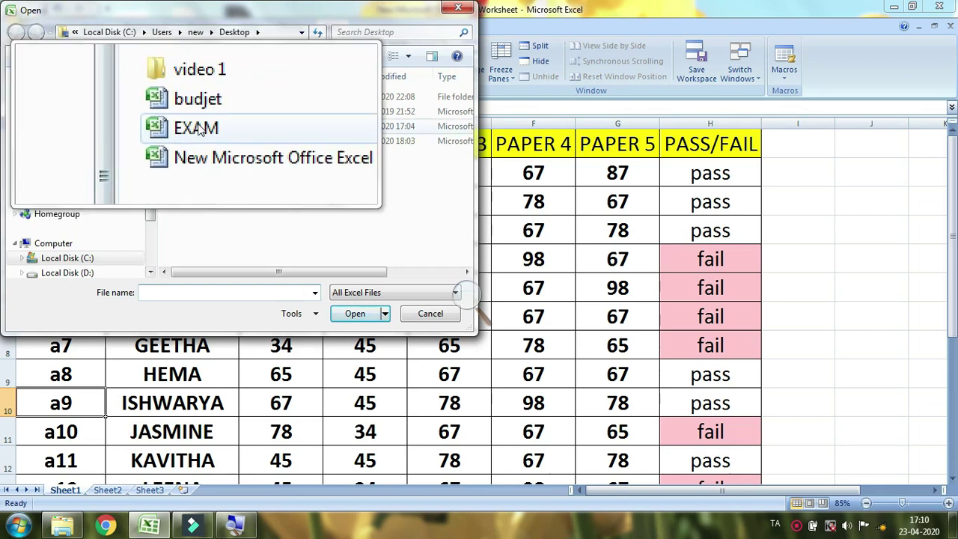
click(195, 128)
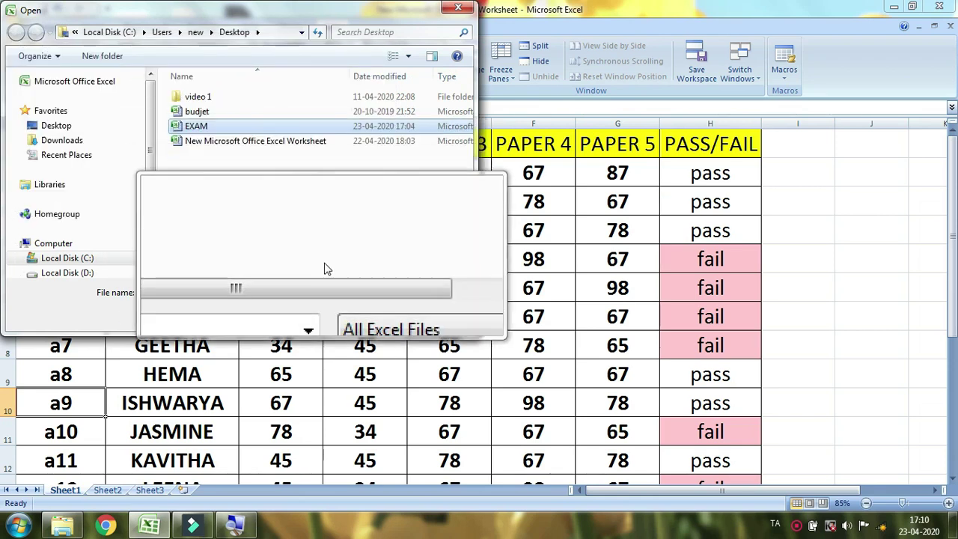
click(350, 315)
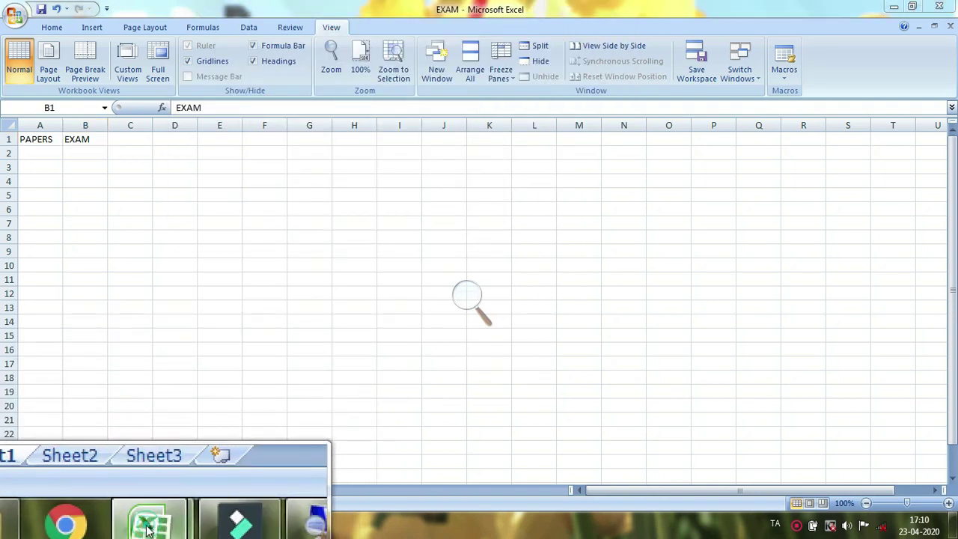
- Bring up the Arrange Windows dialog from View > Arrange All
mouse_move(101, 525)
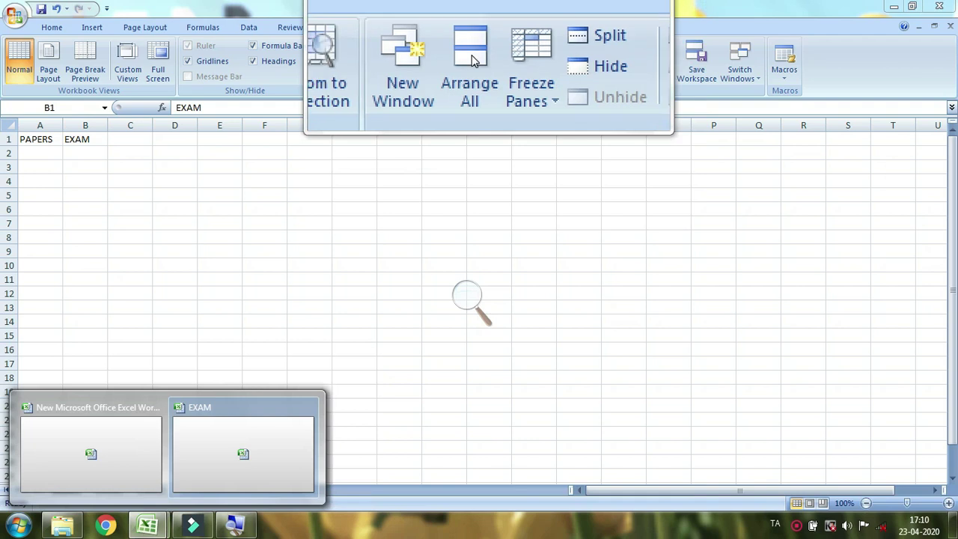
click(469, 53)
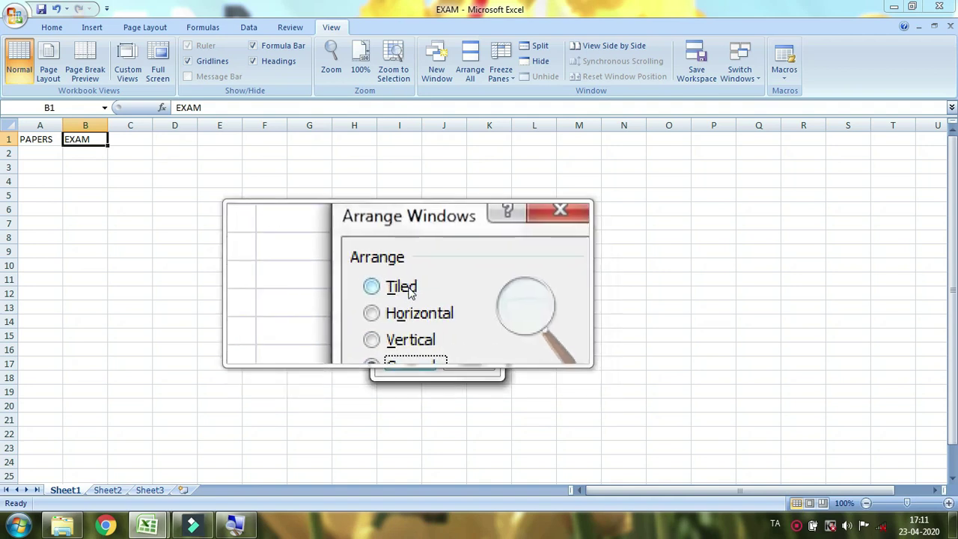
- Tile the EXAM and marks workbook windows, then select C10 in EXAM
click(408, 290)
click(418, 372)
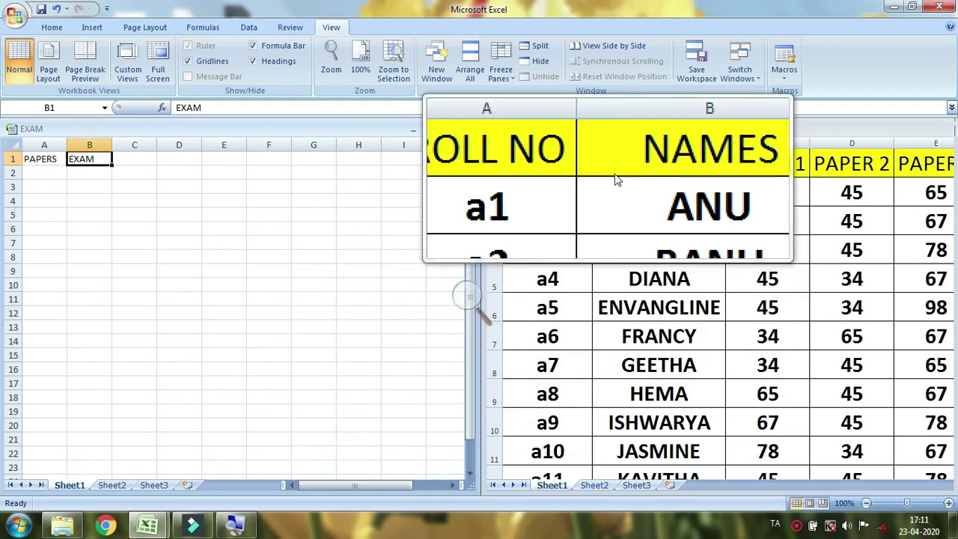
key(super+Escape)
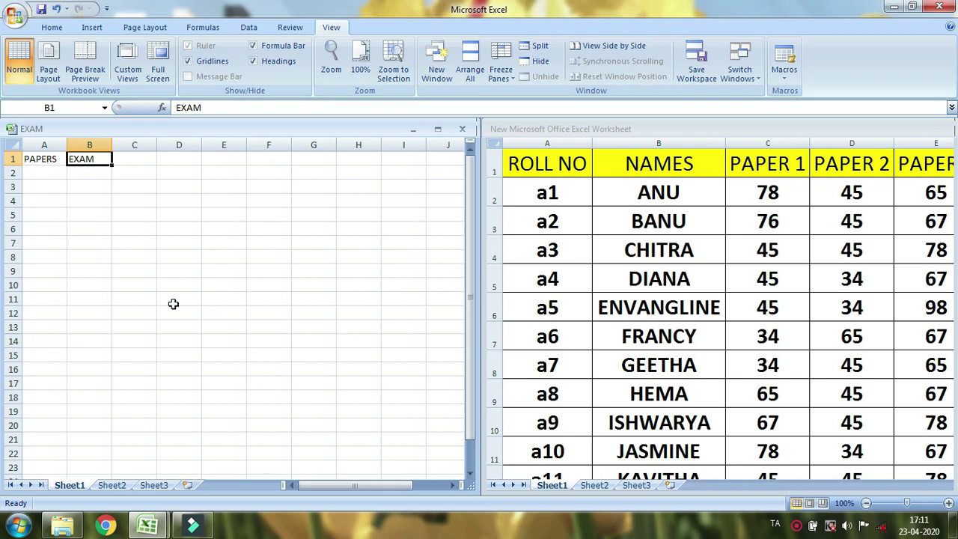
click(147, 286)
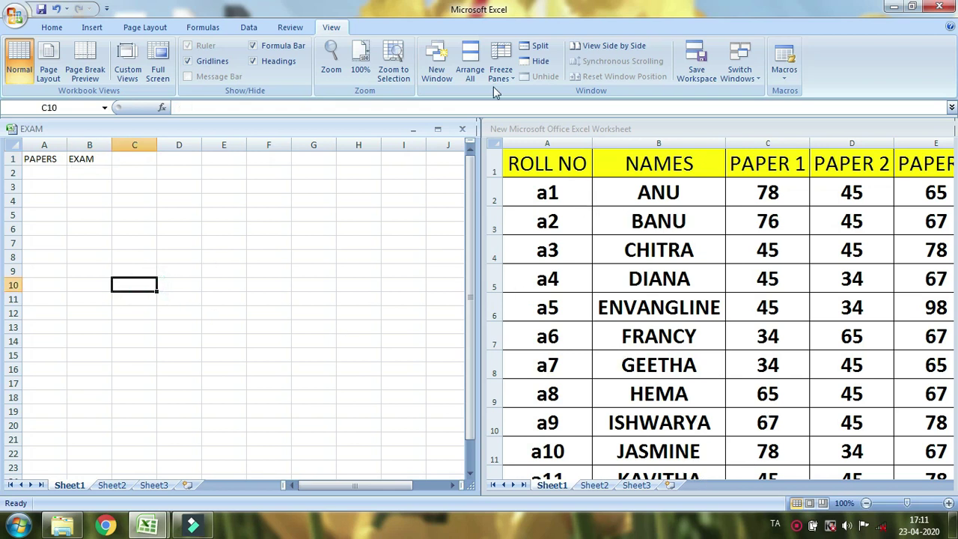
- Rearrange the two workbook windows Horizontal through Arrange All
click(469, 75)
click(418, 298)
click(410, 365)
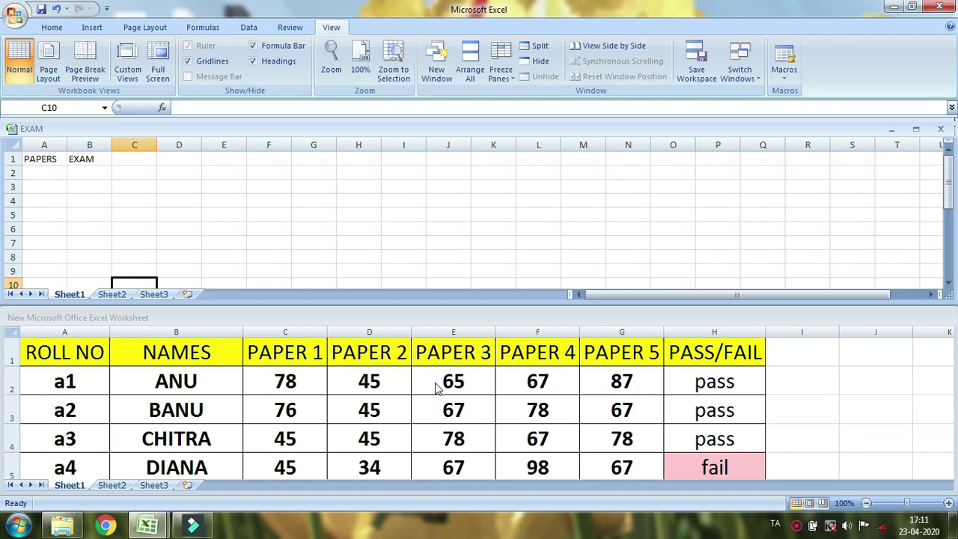
- Rearrange the windows Vertical so EXAM and the marks sheet sit side by side
click(470, 71)
click(410, 311)
click(414, 363)
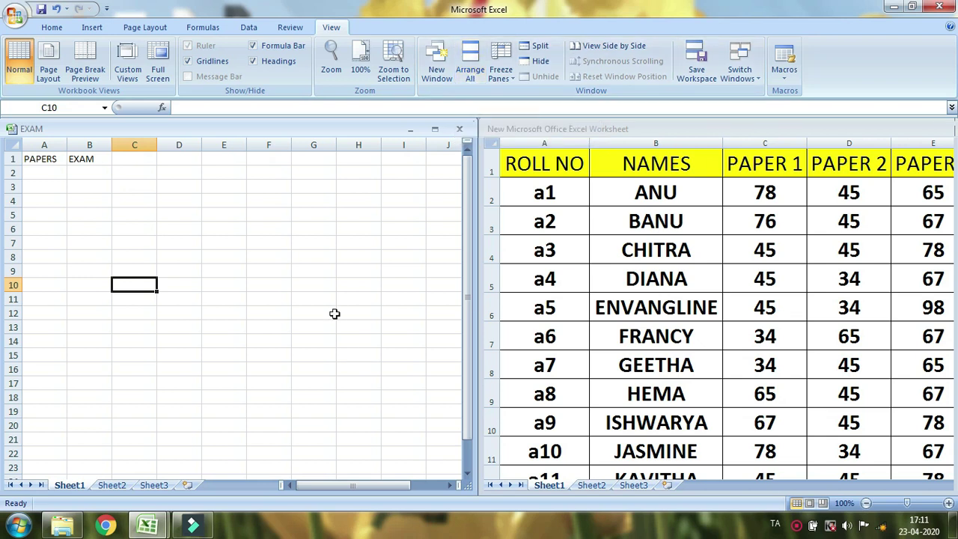
drag(356, 300, 407, 270)
- Select L9 in EXAM, cascade both windows, then move the marks window left and minimize it
click(407, 270)
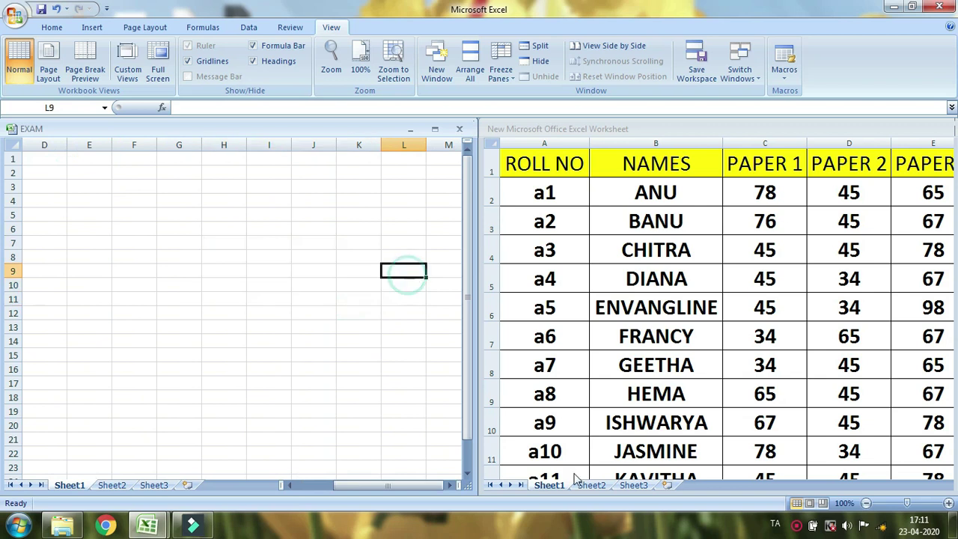
click(469, 69)
click(403, 327)
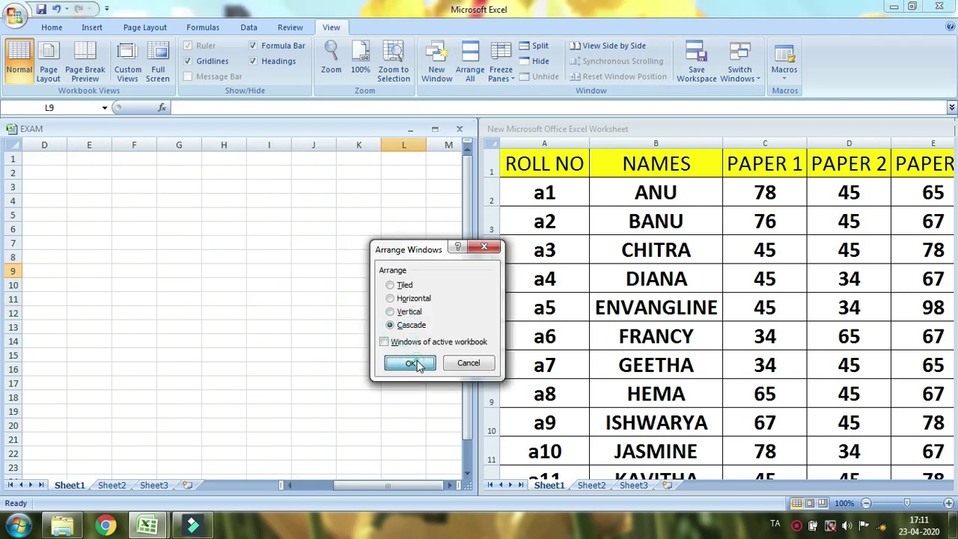
click(412, 363)
drag(813, 130, 706, 122)
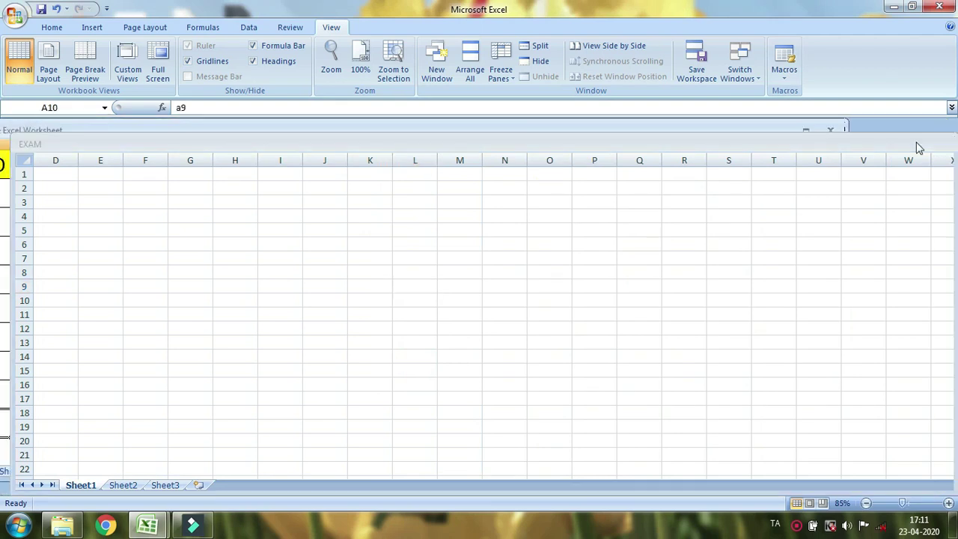
click(784, 132)
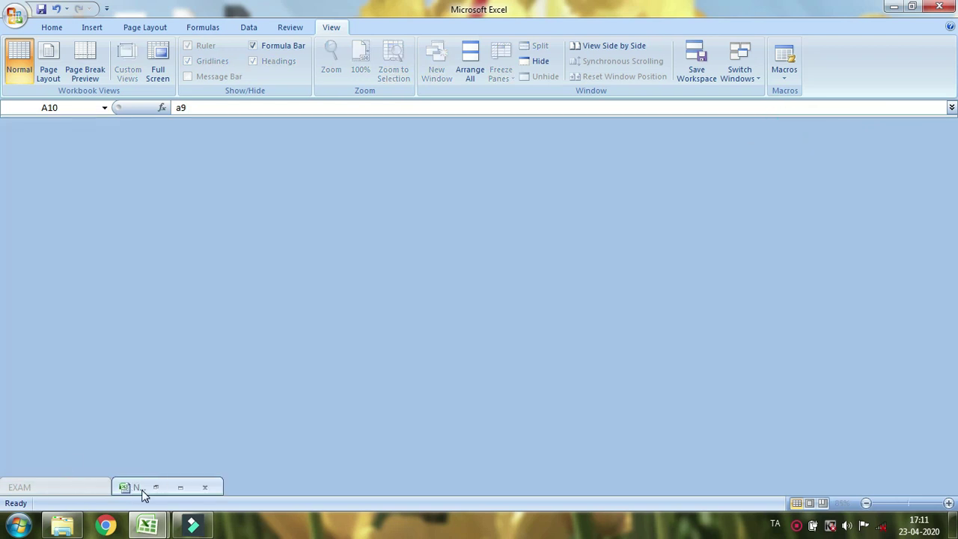
- Restore the minimized EXAM window, then switch back to the marks workbook
key(super+plus)
click(93, 488)
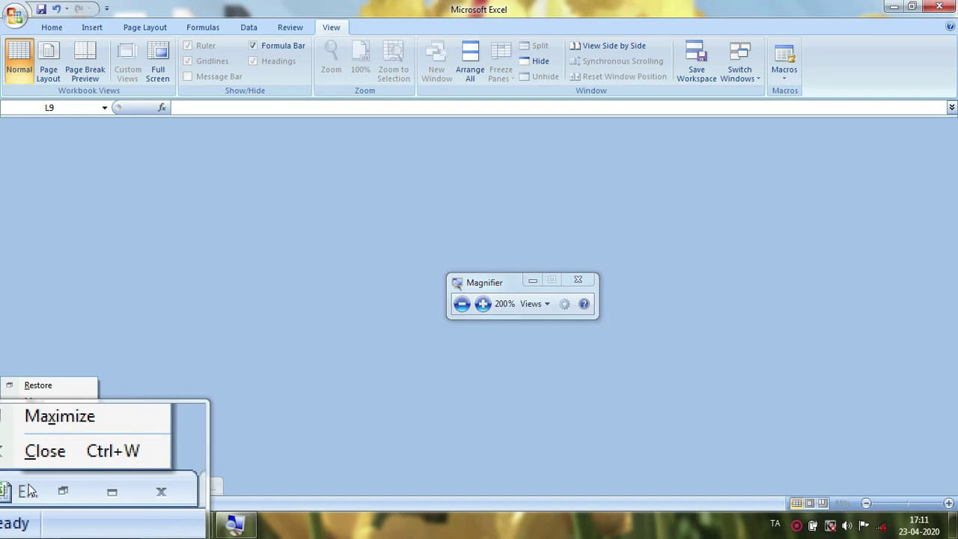
click(47, 488)
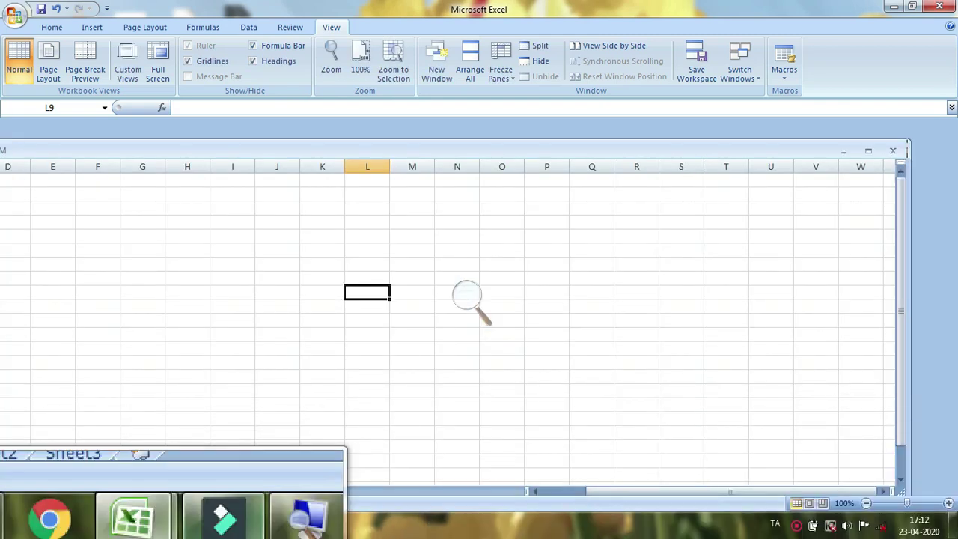
click(150, 530)
click(215, 478)
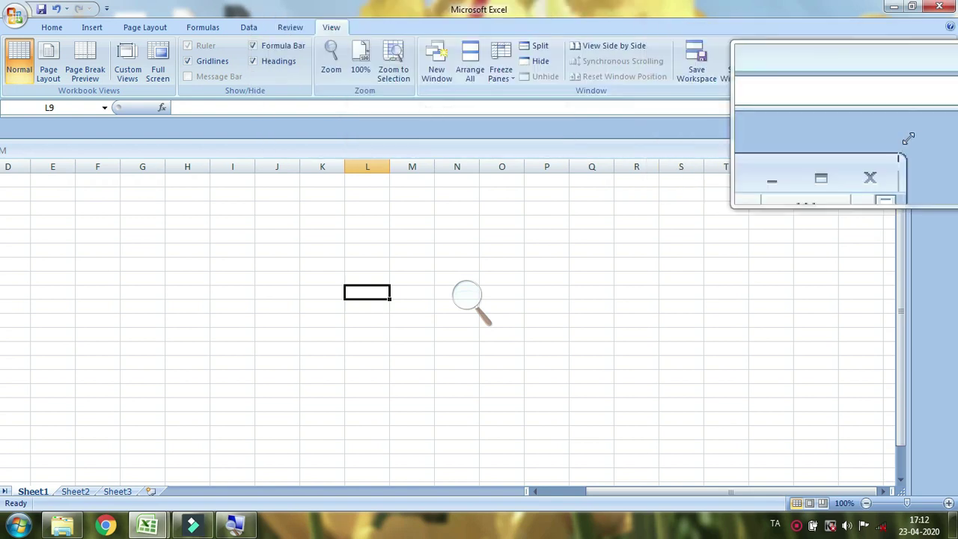
- Minimize the marks window, restore and maximize it, then select cells A1:D4
click(890, 157)
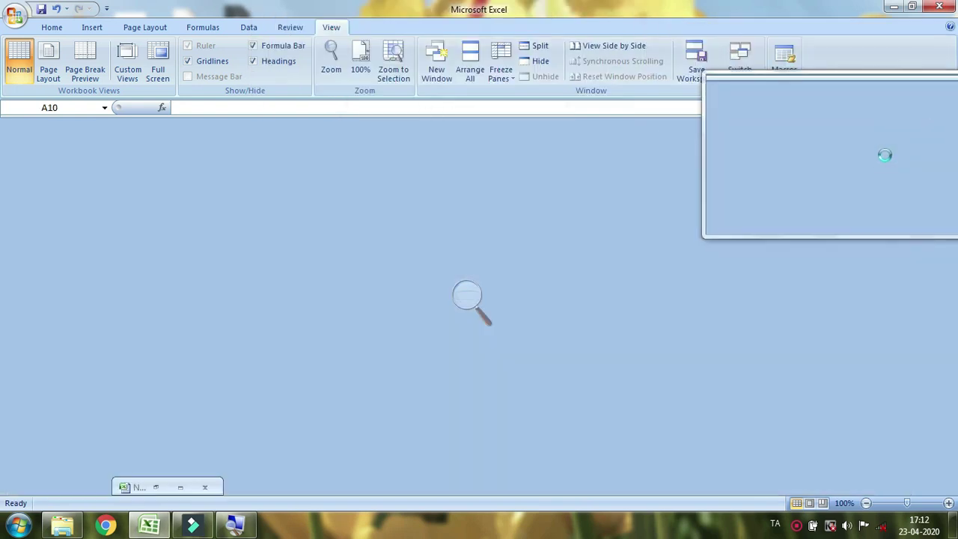
click(139, 493)
click(159, 494)
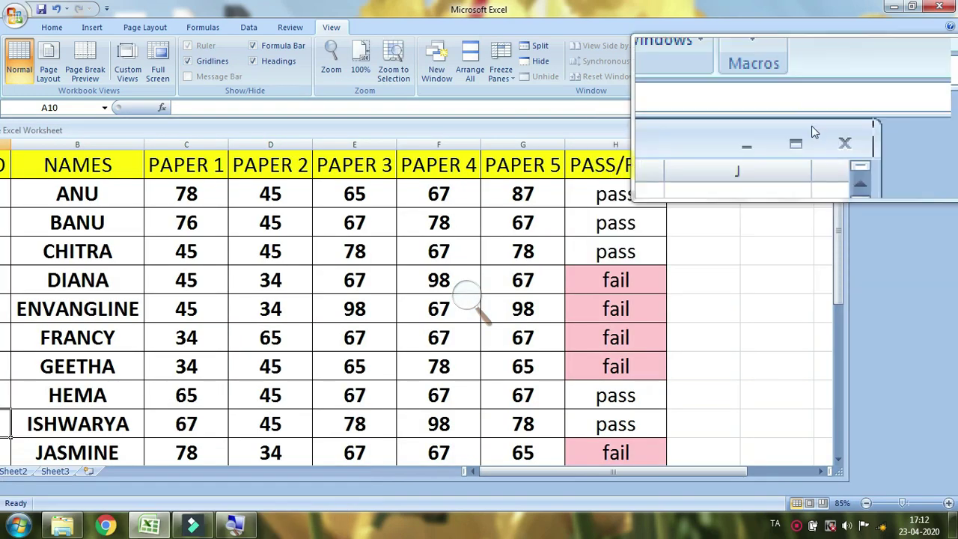
click(808, 139)
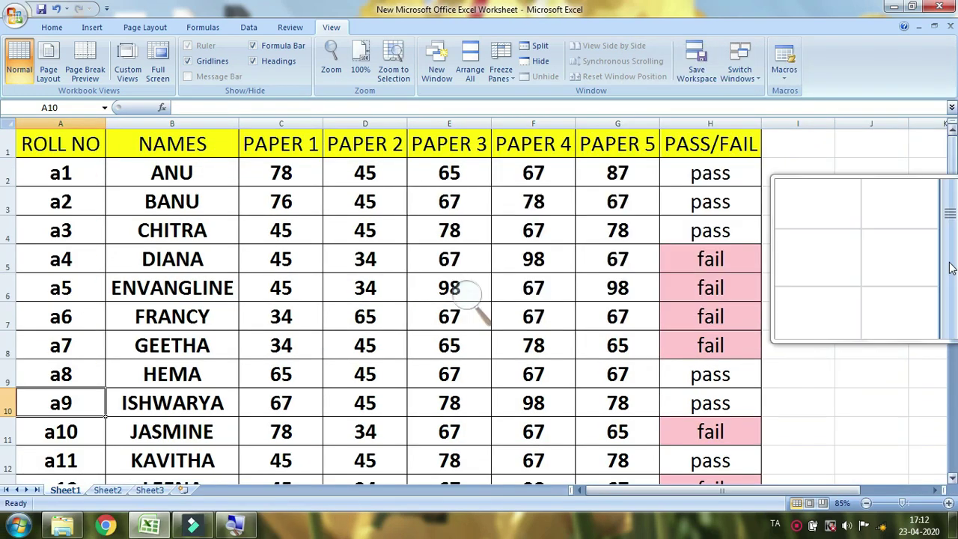
key(super+Escape)
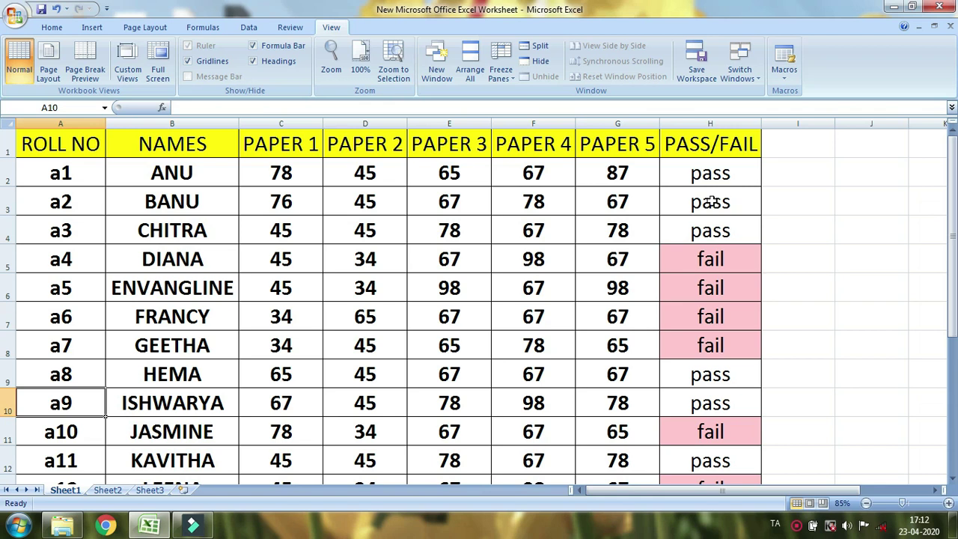
drag(46, 144, 400, 229)
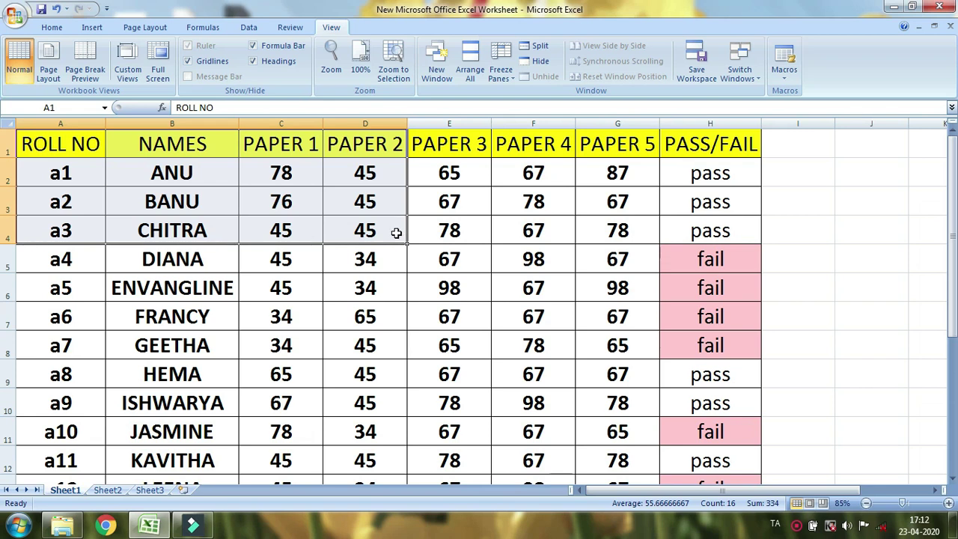
- Create a New Window of the marks workbook and switch between both, ending on Worksheet:2
click(862, 289)
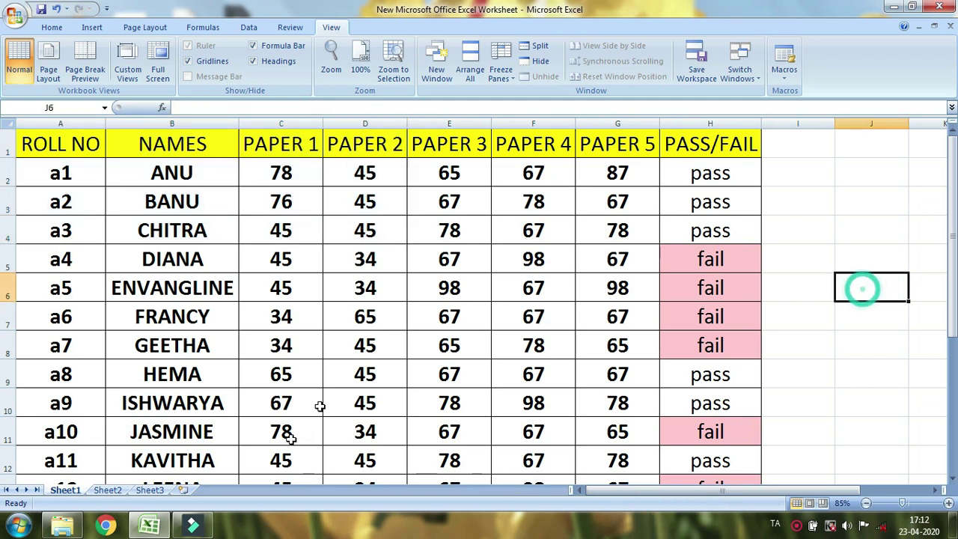
click(439, 66)
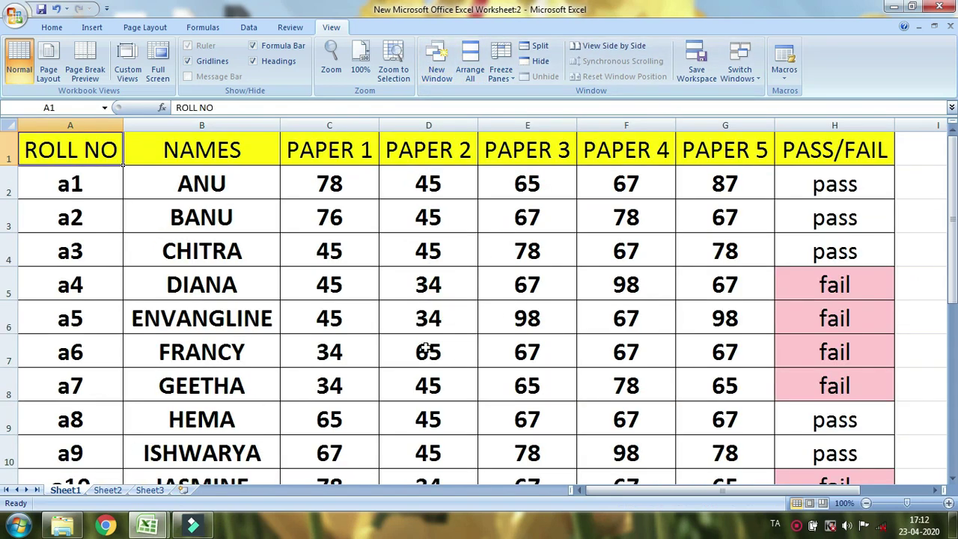
mouse_move(147, 526)
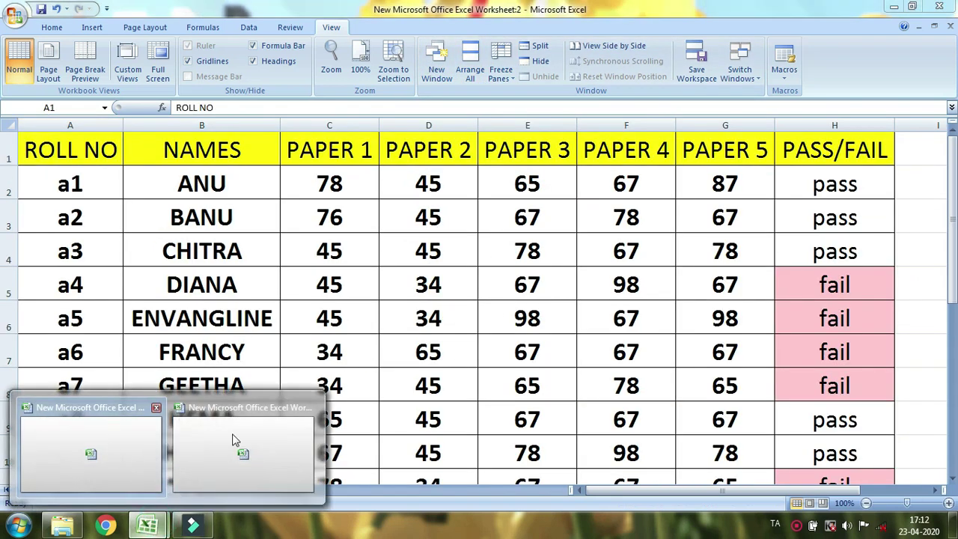
click(106, 424)
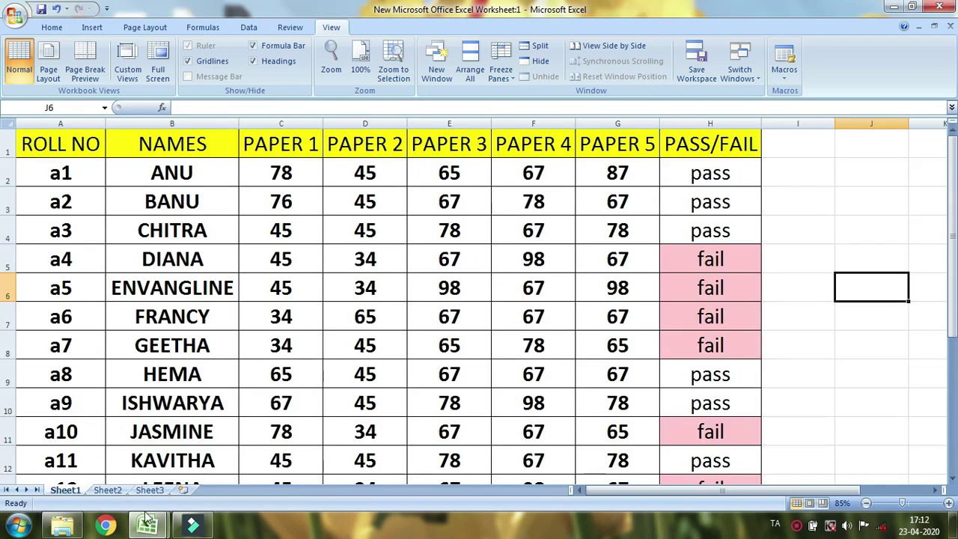
mouse_move(147, 522)
click(246, 438)
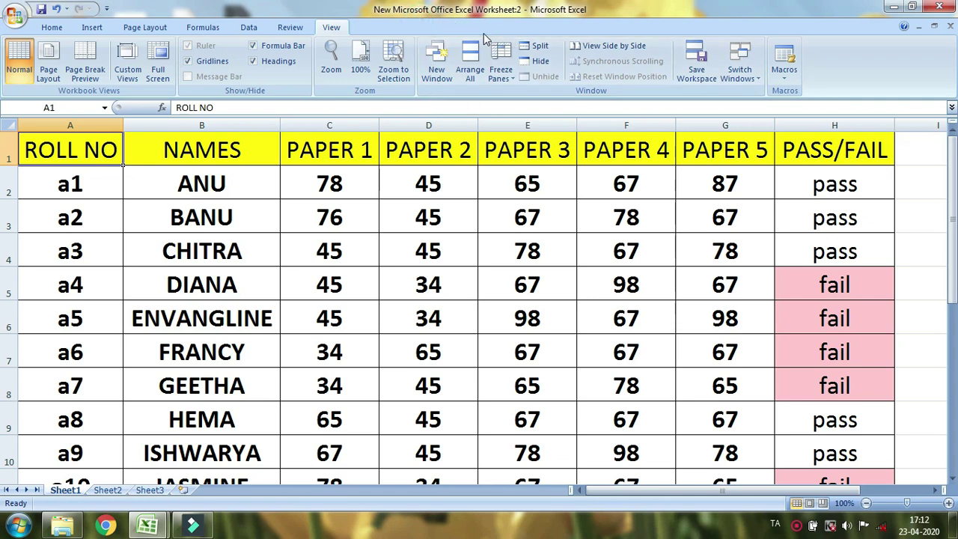
click(541, 47)
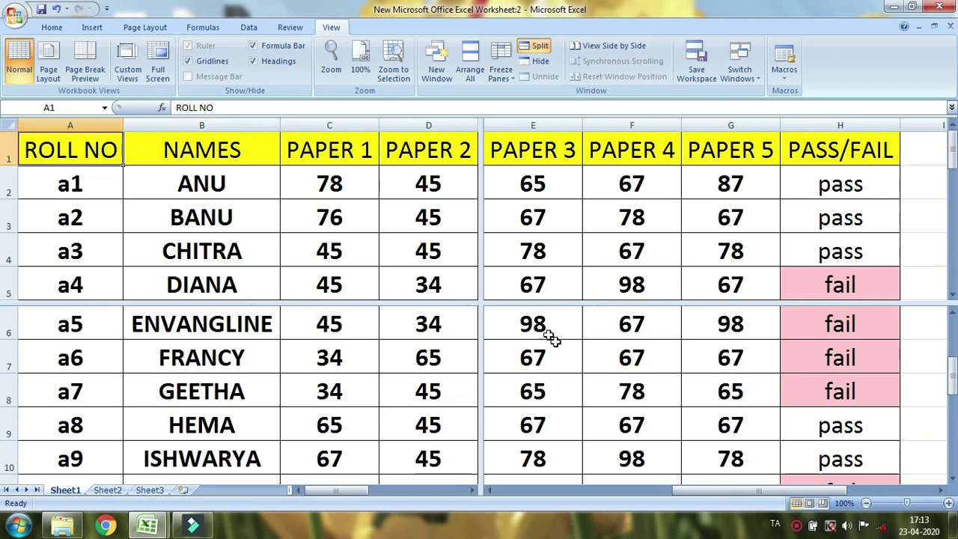
scroll(552, 337, down, 3)
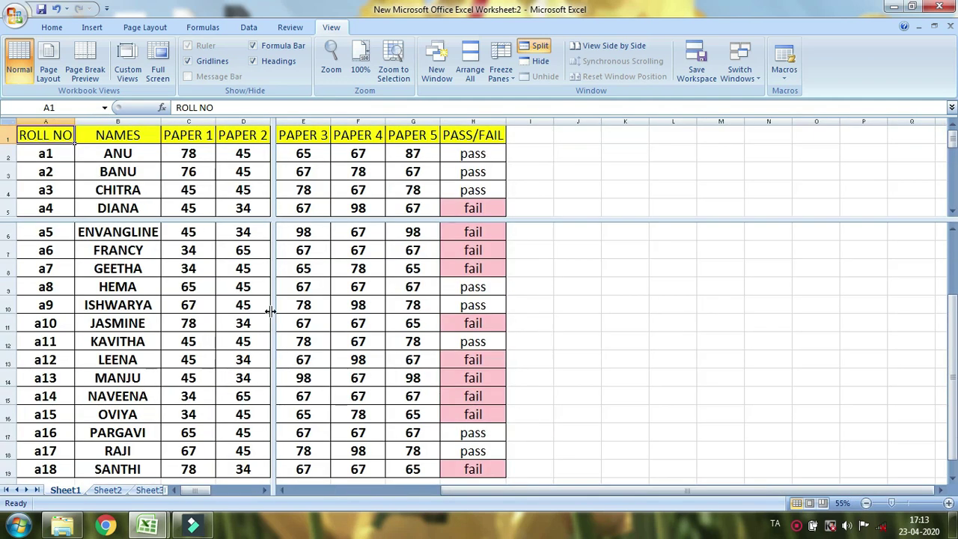
drag(269, 213, 287, 335)
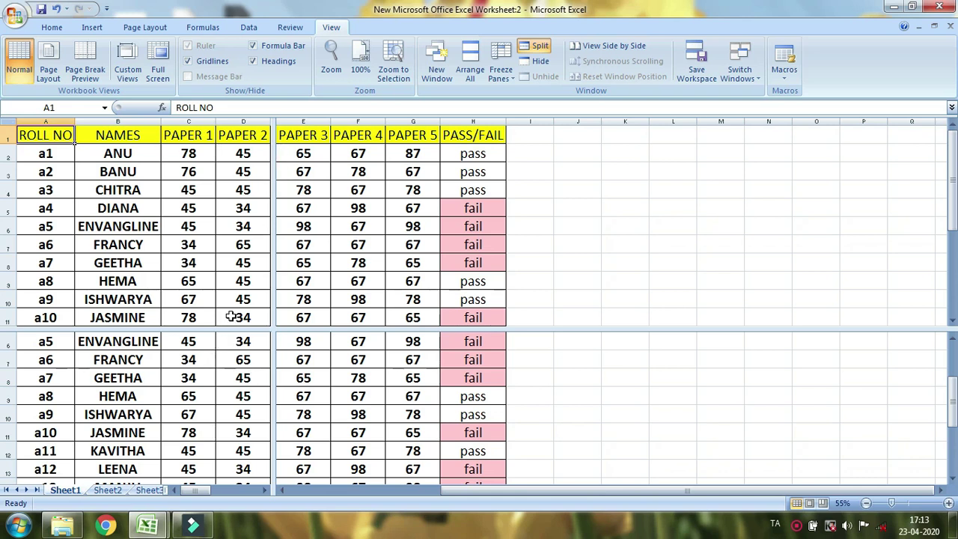
drag(273, 176, 335, 177)
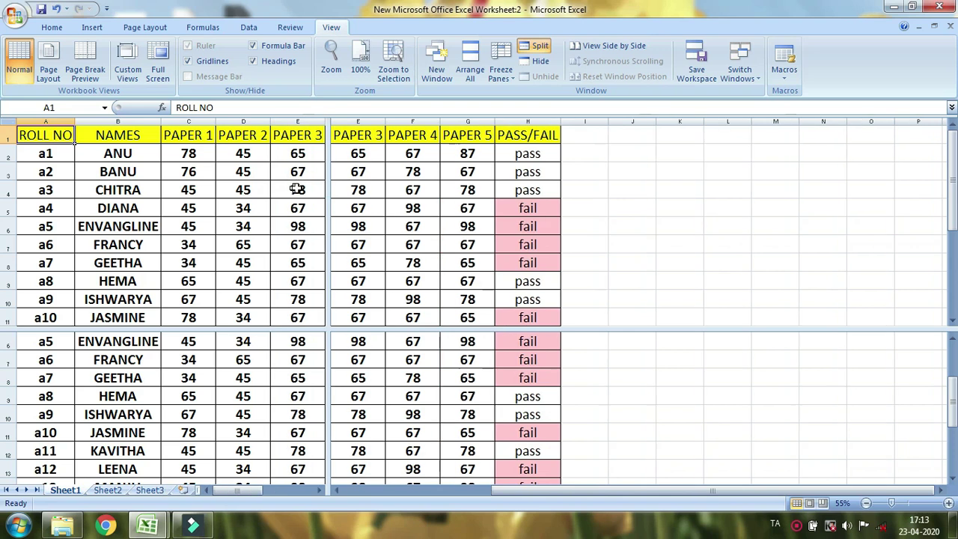
mouse_move(296, 326)
mouse_down()
mouse_move(299, 252)
mouse_move(299, 330)
mouse_up()
drag(329, 185, 556, 185)
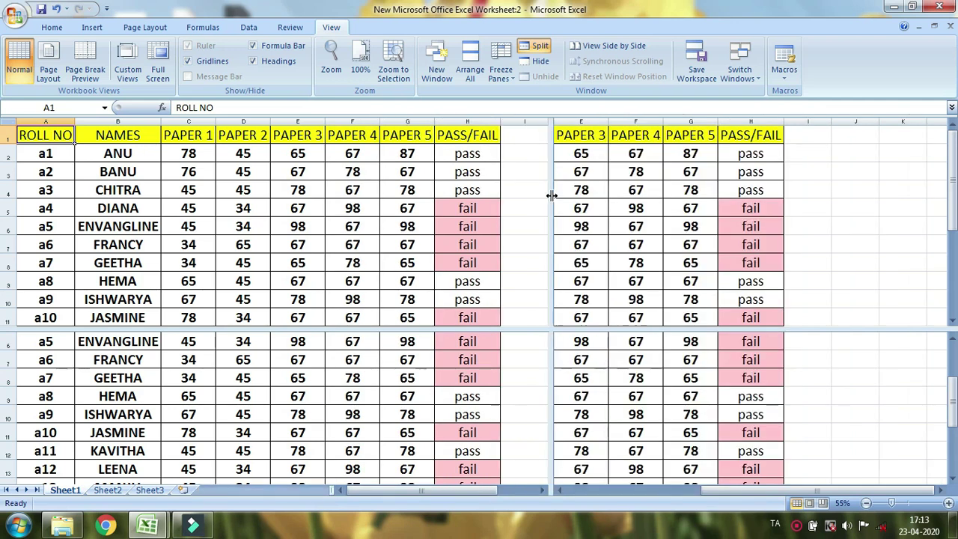
drag(552, 197, 431, 202)
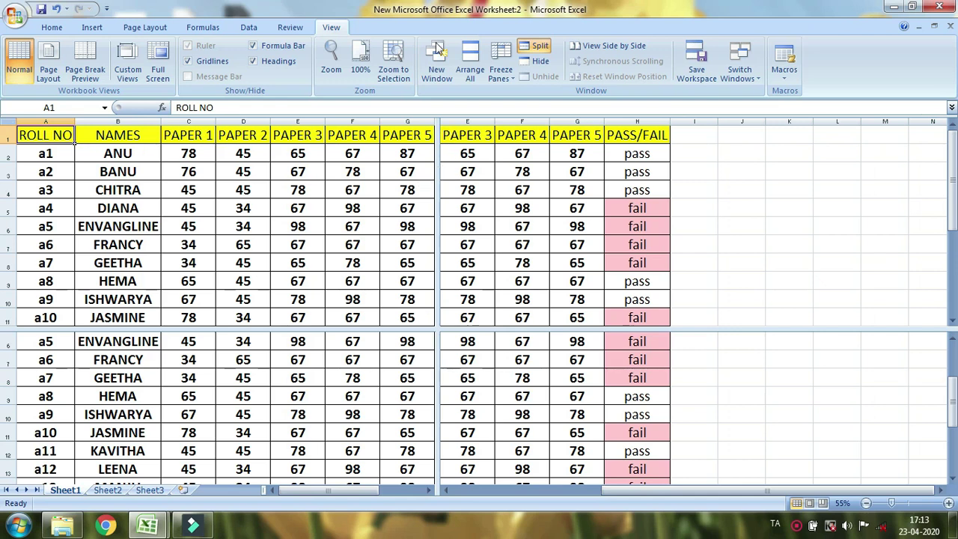
click(539, 49)
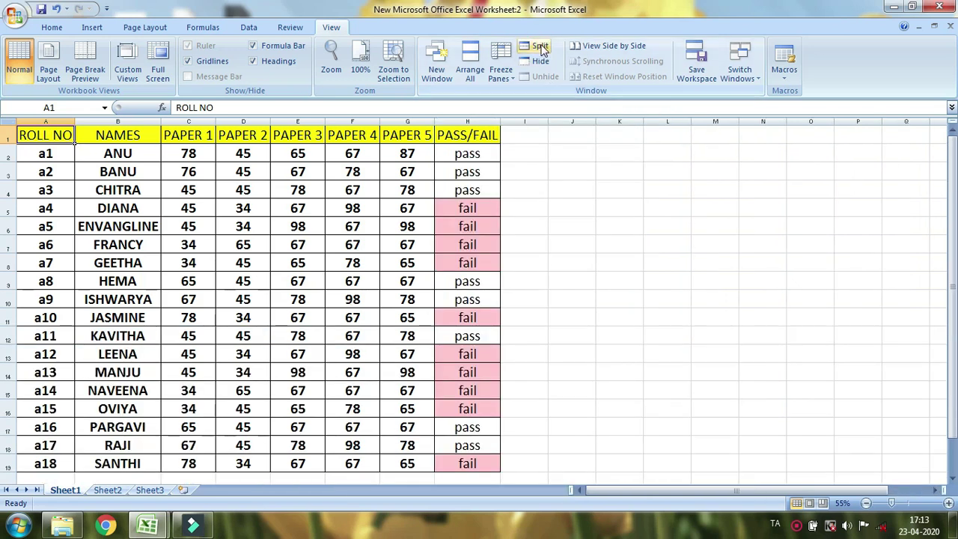
click(541, 48)
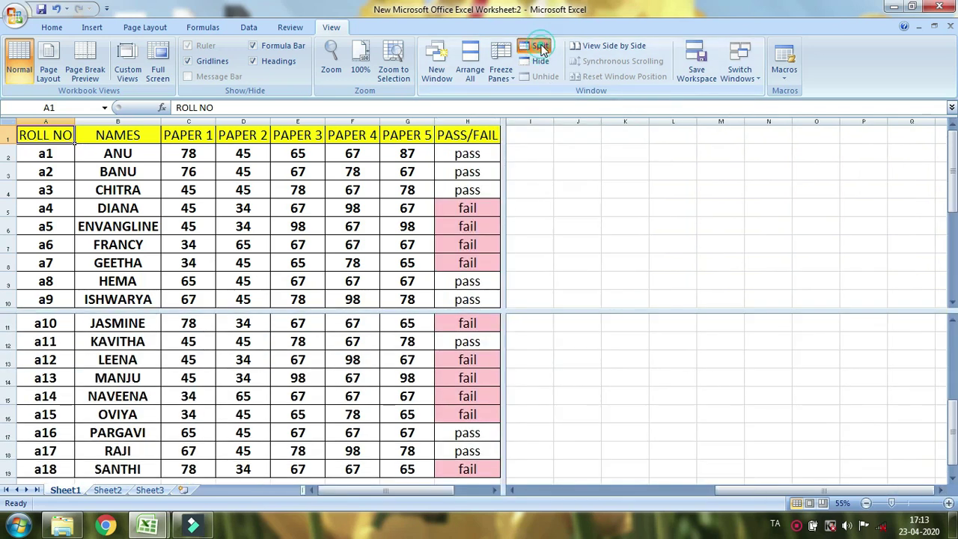
click(541, 49)
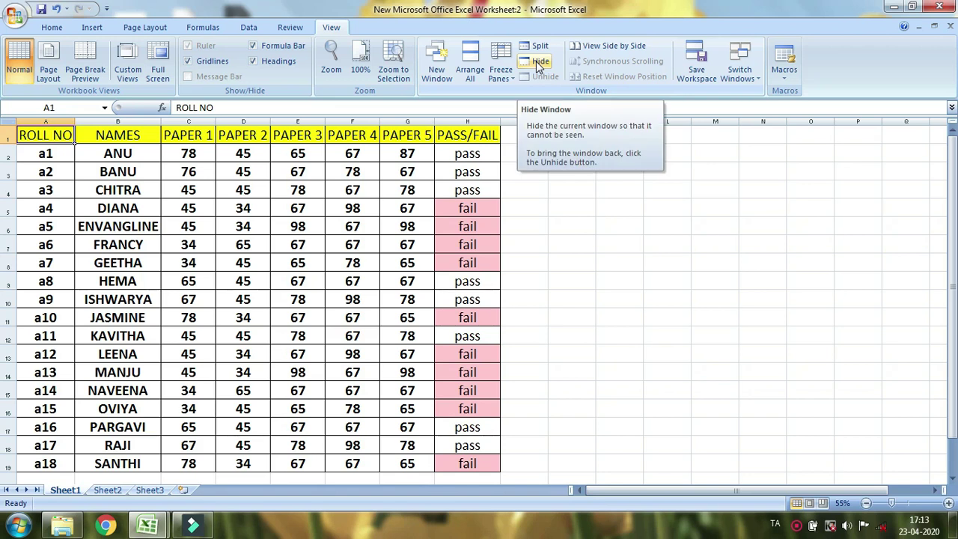
click(538, 64)
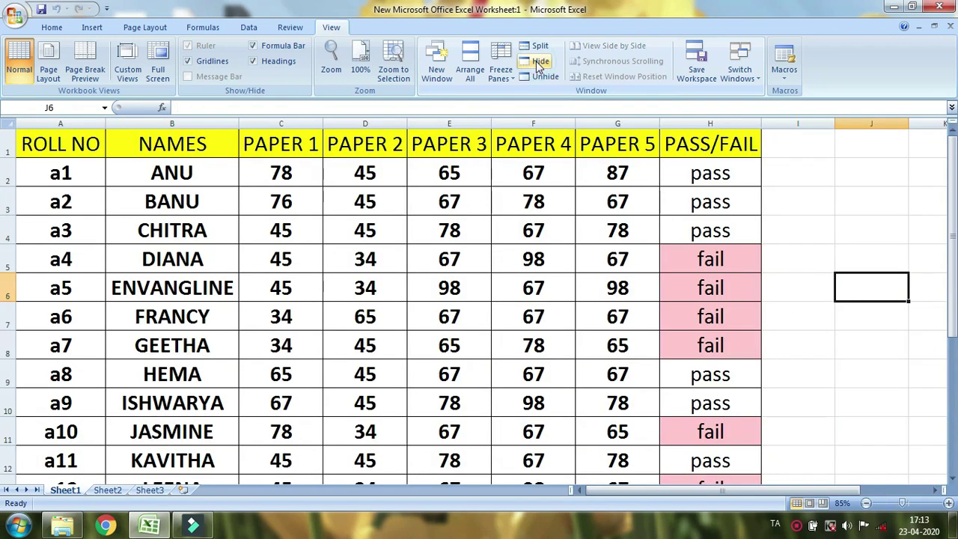
click(537, 63)
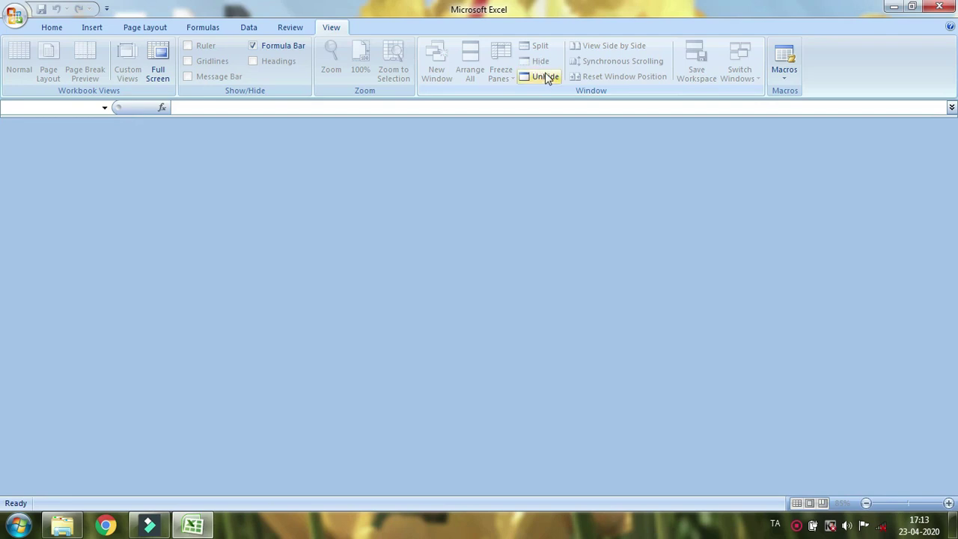
click(543, 78)
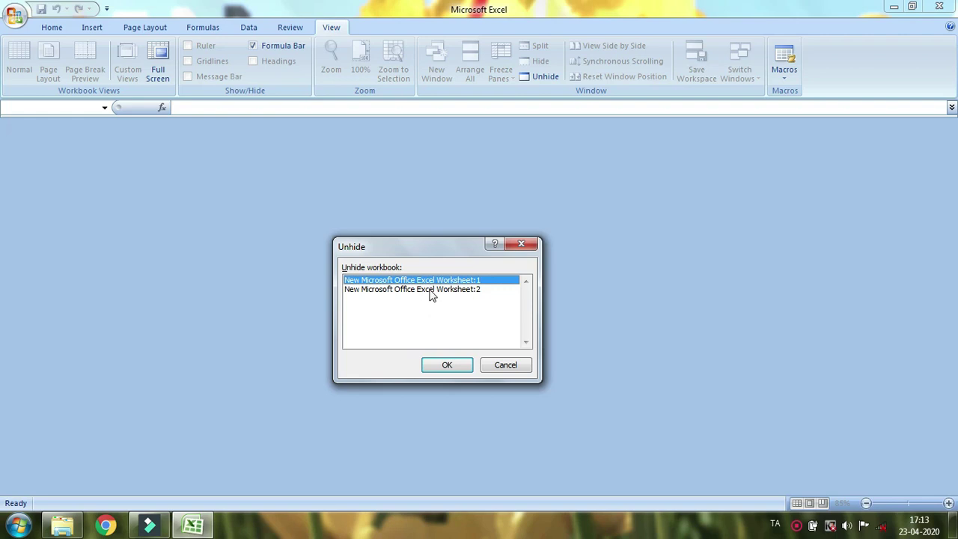
click(430, 291)
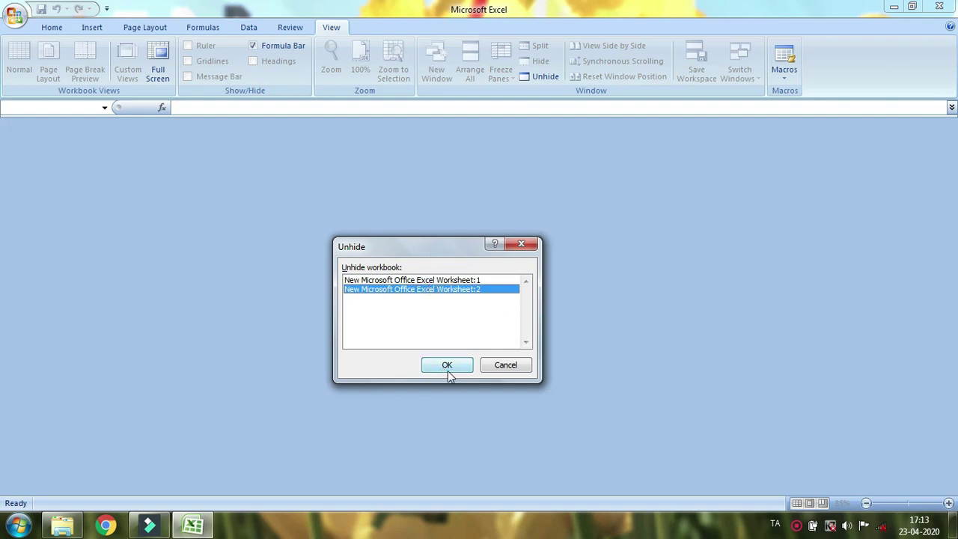
click(459, 280)
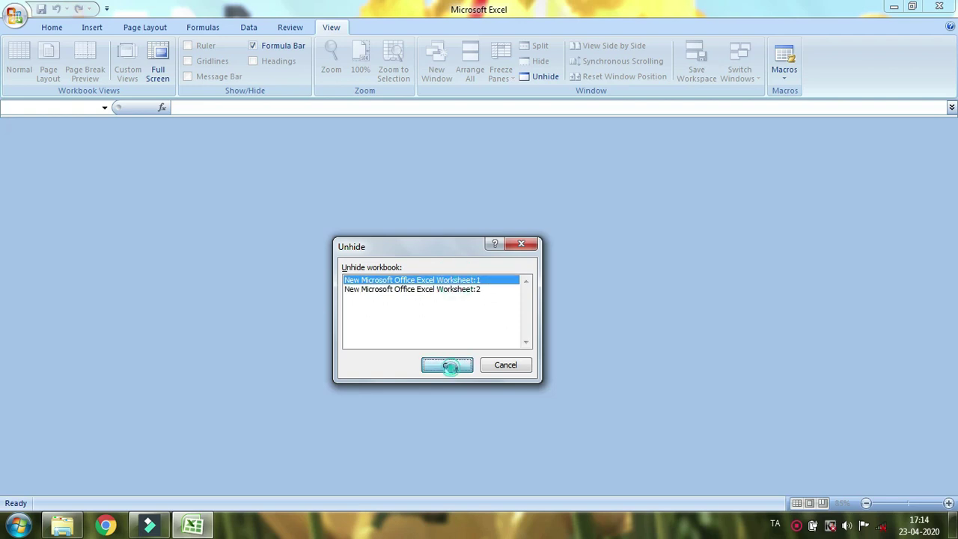
click(447, 365)
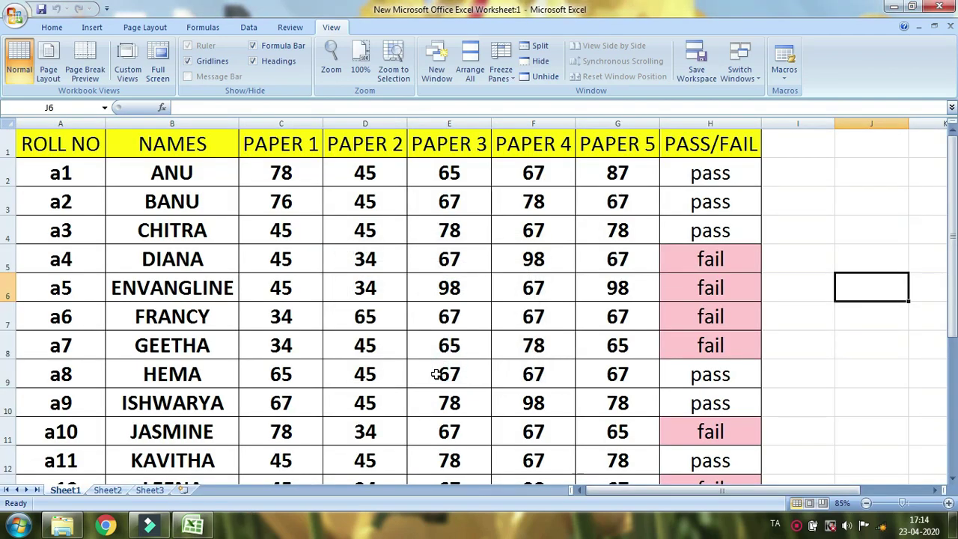
click(543, 77)
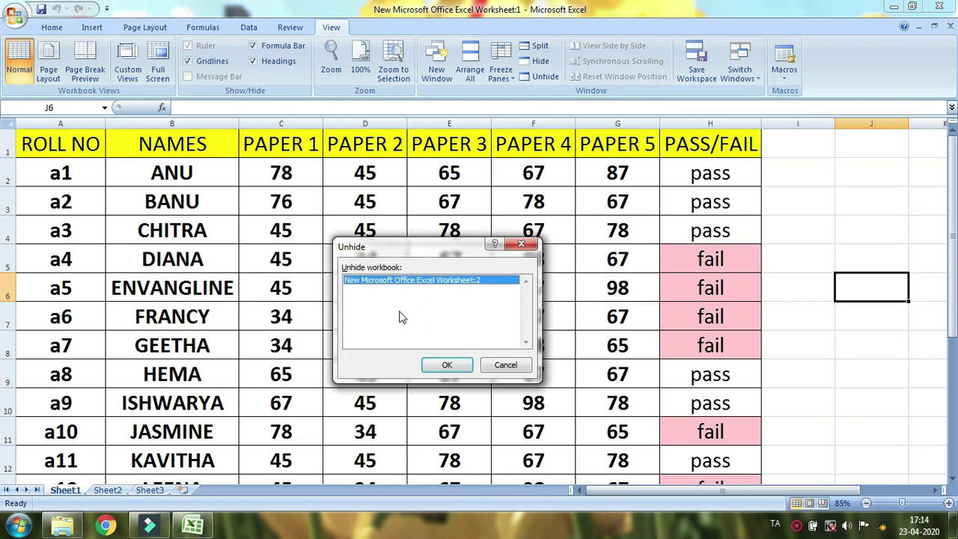
click(466, 370)
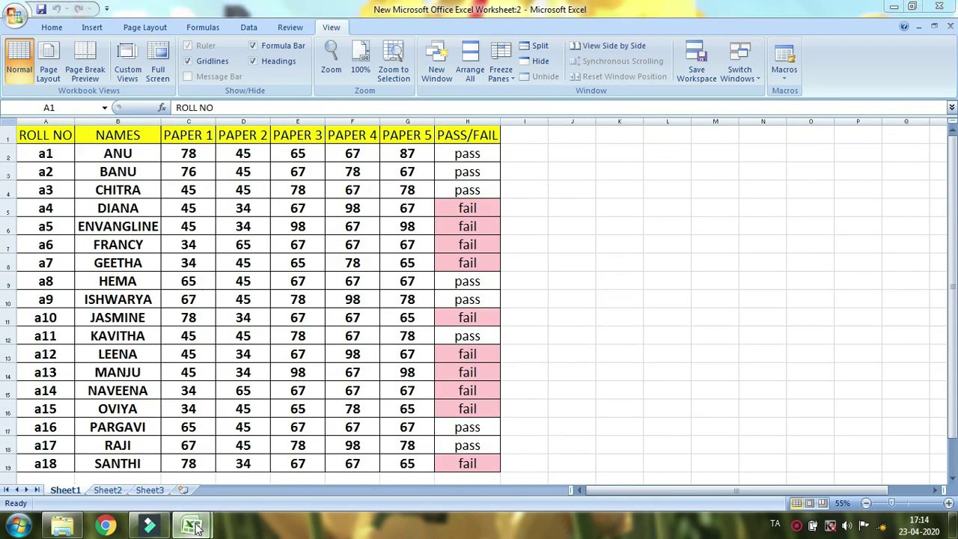
mouse_move(197, 528)
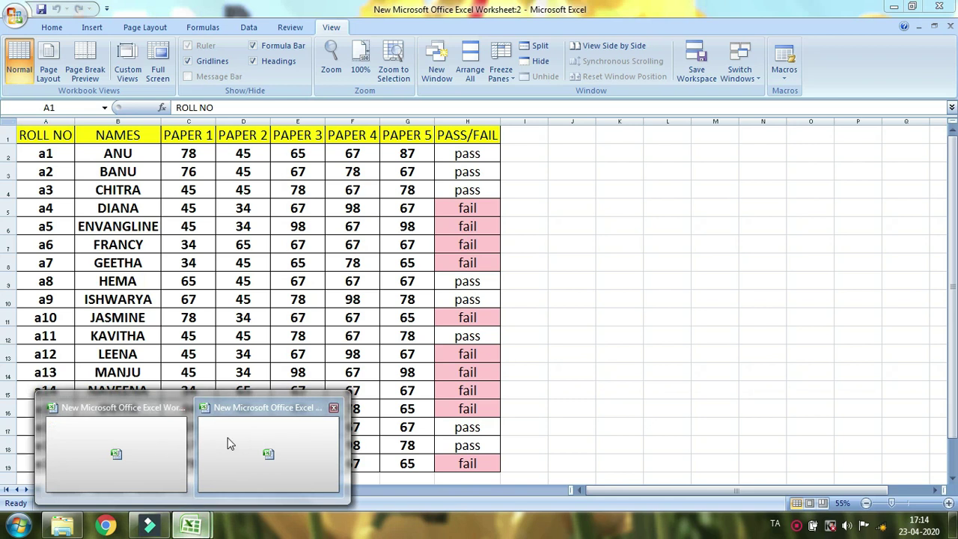